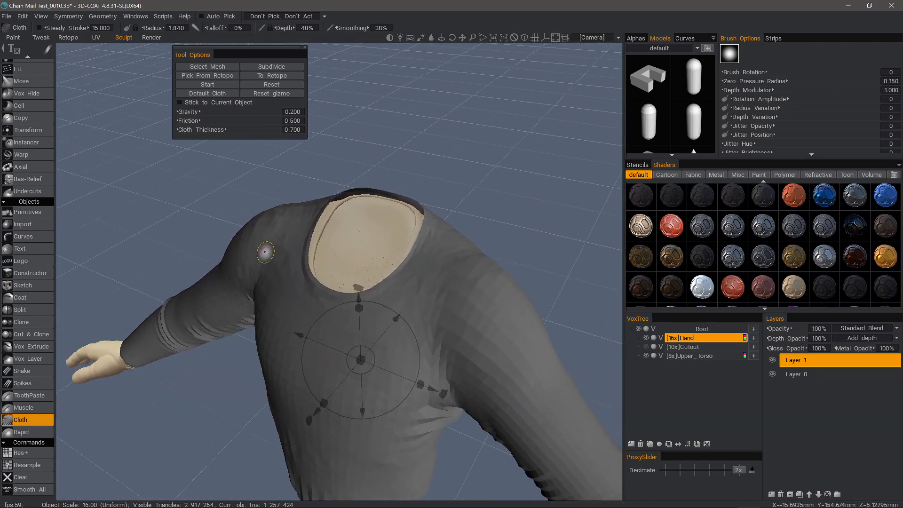
Step: Leave the cloth tool and set the Additional Extrusion of the retopo mesh to -0.3 in the Retopo room
{"action": "key", "text": "Escape"}
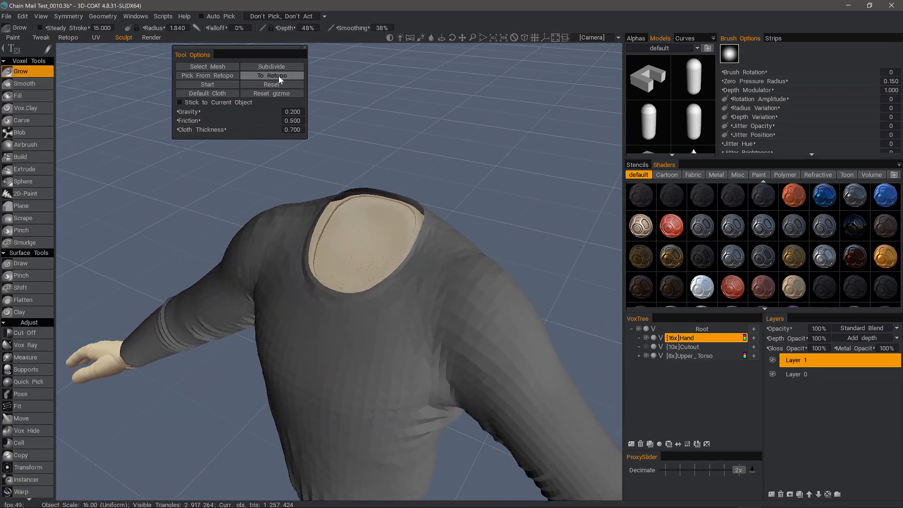
{"action": "left_click", "coordinate": [68, 37]}
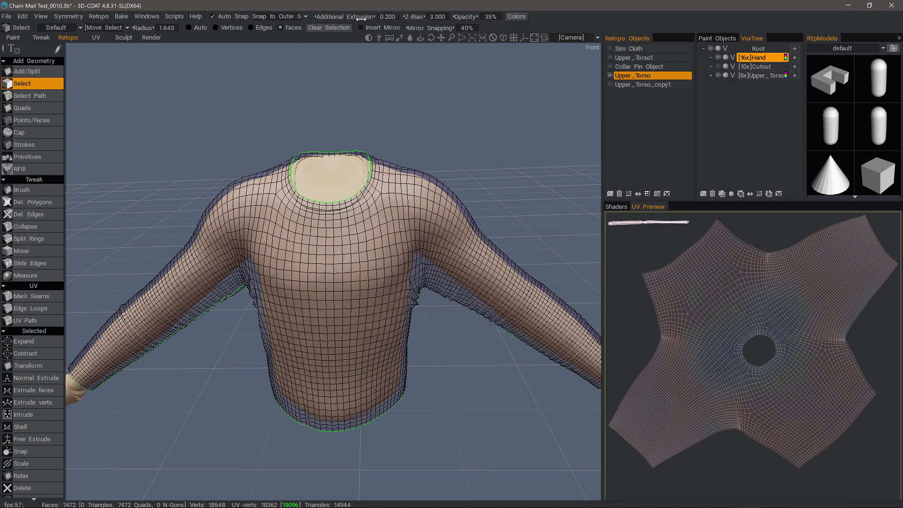
{"action": "left_click_drag", "start_coordinate": [361, 17], "coordinate": [336, 18]}
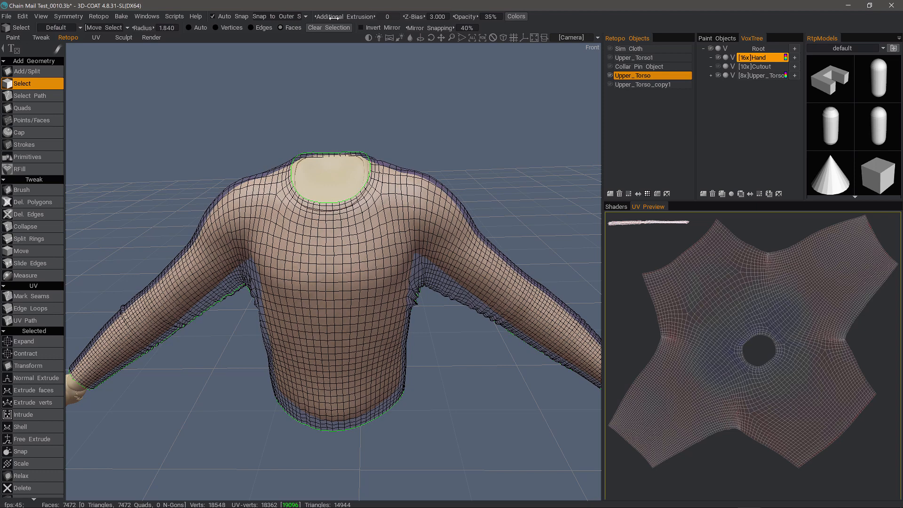
{"action": "left_click", "coordinate": [390, 16]}
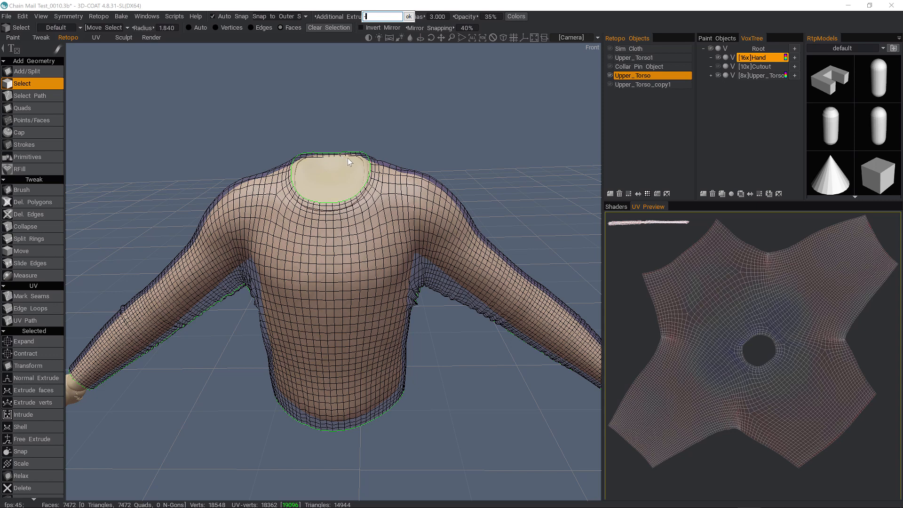
{"action": "type", "text": "-0.3"}
{"action": "key", "text": "Return"}
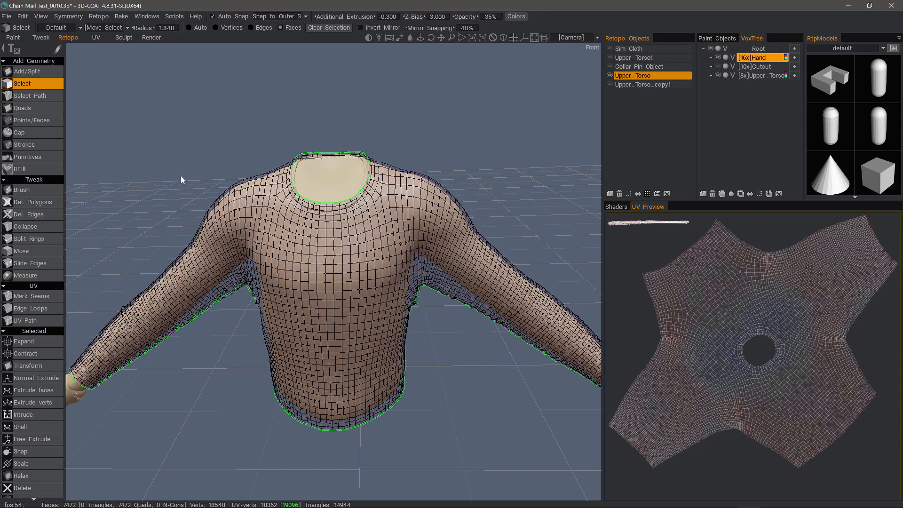
Step: Return to the Sculpt room, pick the shirt mesh from Retopo as the cloth object and subdivide it
{"action": "left_click", "coordinate": [124, 37]}
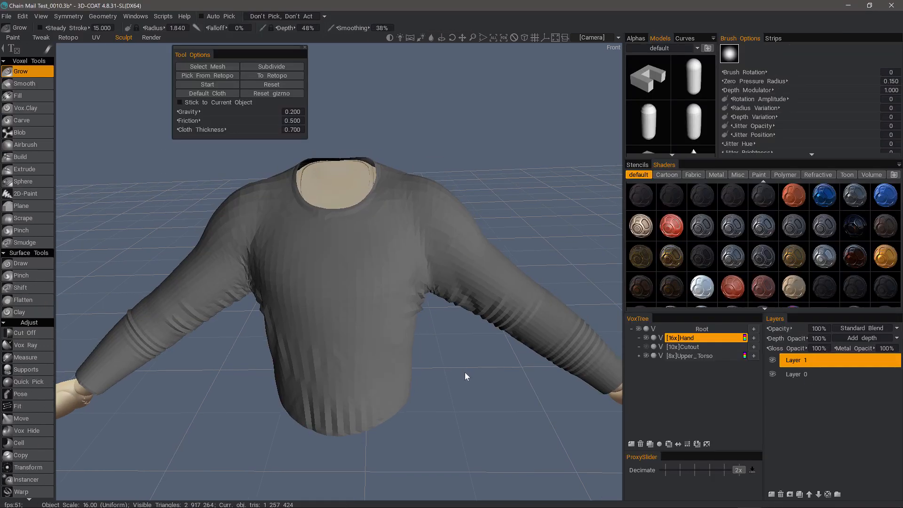
{"action": "left_click", "coordinate": [205, 75]}
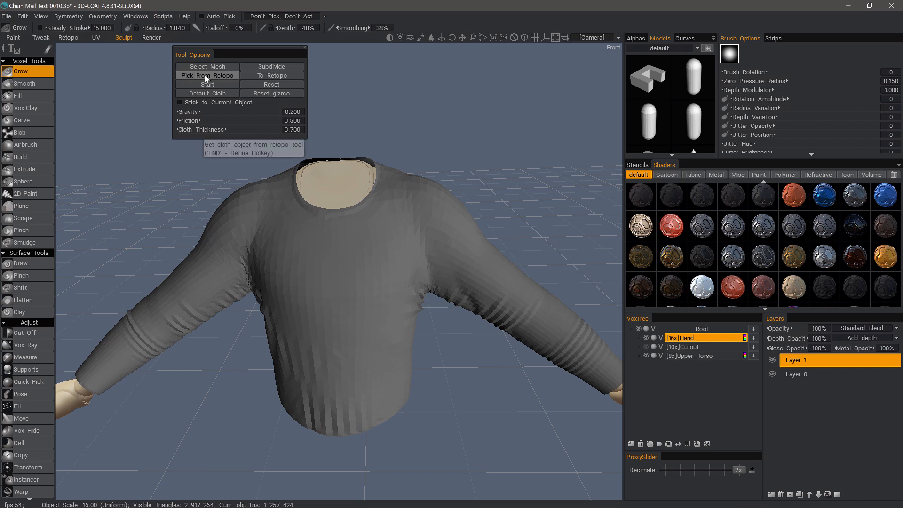
{"action": "left_click", "coordinate": [272, 67]}
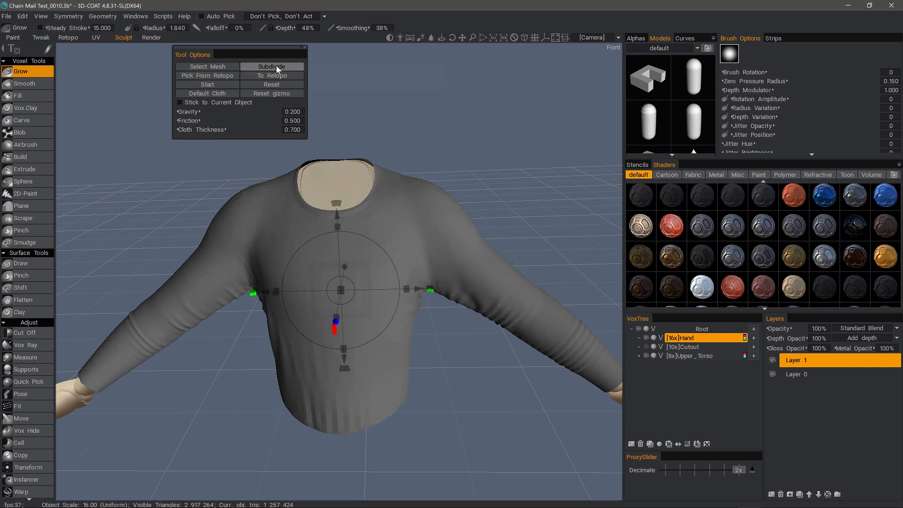
Step: Add a new volume to the VoxTree, apply the cloth to it at the default resolution and clear the result
{"action": "left_click_drag", "start_coordinate": [263, 158], "coordinate": [404, 245], "text": "alt"}
{"action": "scroll", "coordinate": [430, 264], "scroll_direction": "up", "scroll_amount": 3}
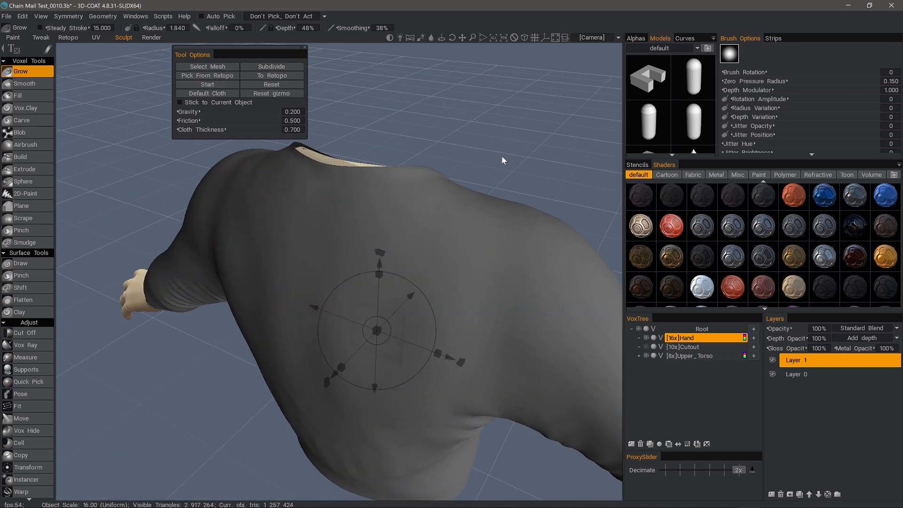
{"action": "scroll", "coordinate": [498, 156], "scroll_direction": "down", "scroll_amount": 4}
{"action": "mouse_move", "coordinate": [498, 156]}
{"action": "left_mouse_down", "text": "alt"}
{"action": "mouse_move", "coordinate": [315, 245]}
{"action": "mouse_move", "coordinate": [318, 267]}
{"action": "mouse_move", "coordinate": [460, 215]}
{"action": "mouse_move", "coordinate": [474, 266]}
{"action": "left_mouse_up", "text": "alt"}
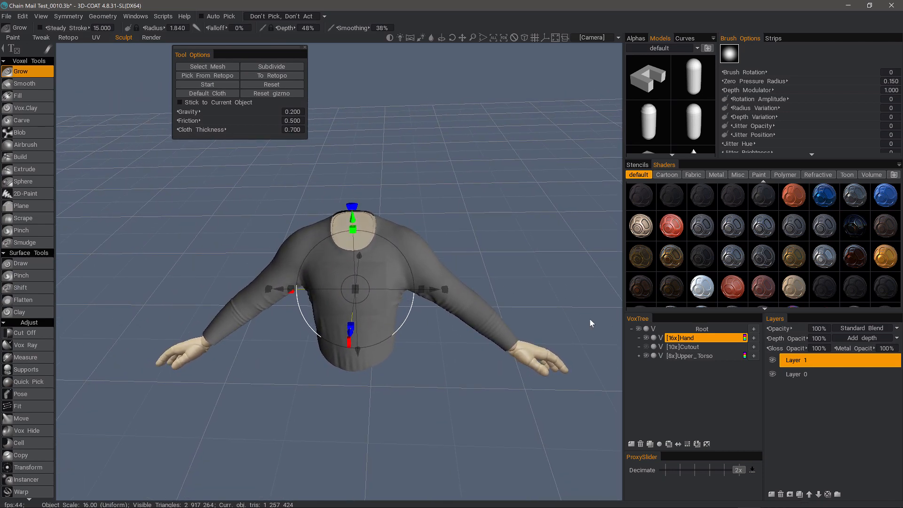
{"action": "scroll", "coordinate": [552, 327], "scroll_direction": "up", "scroll_amount": 3}
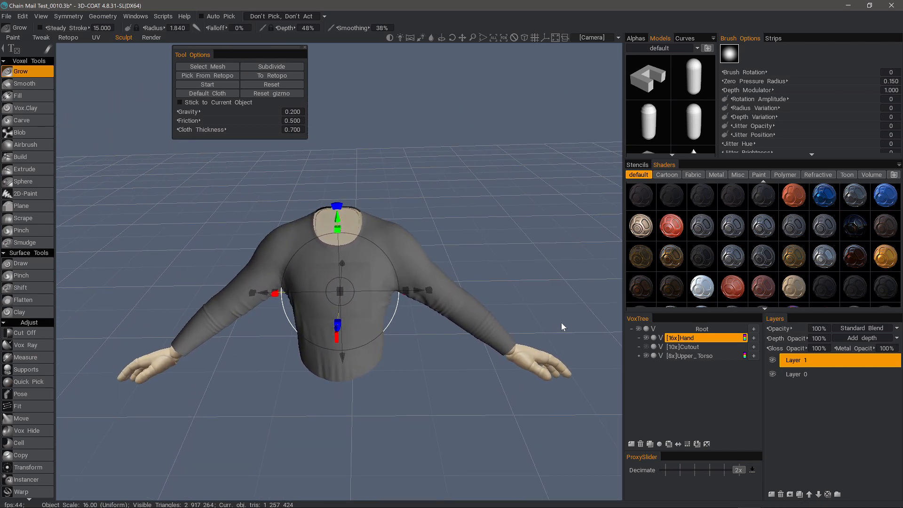
{"action": "left_click", "coordinate": [631, 443]}
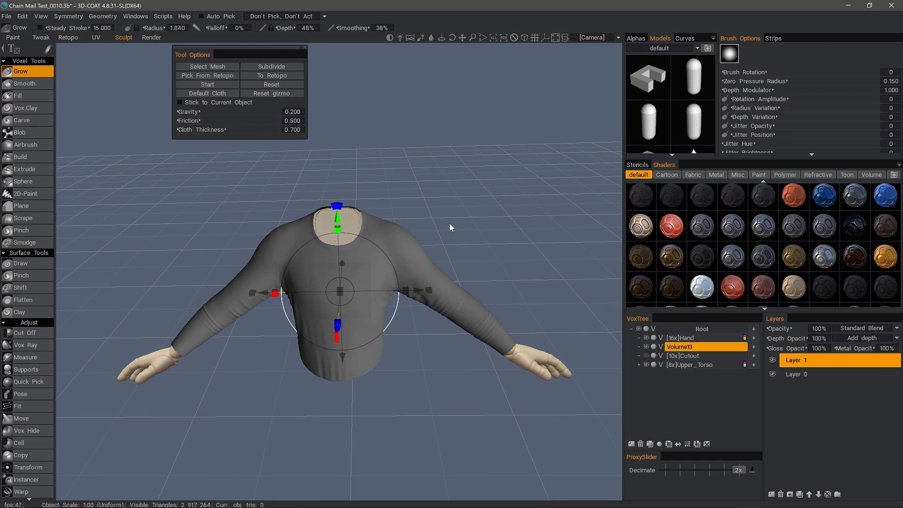
{"action": "key", "text": "Return"}
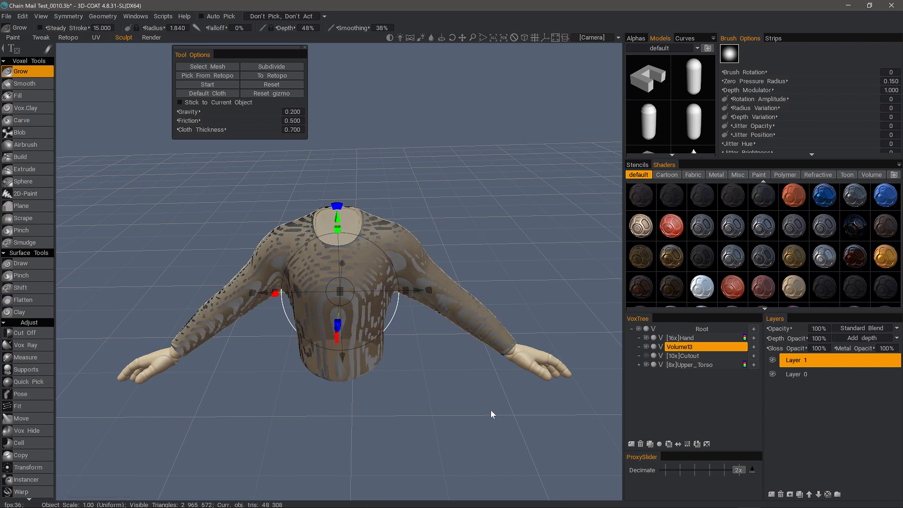
{"action": "left_click", "coordinate": [707, 444]}
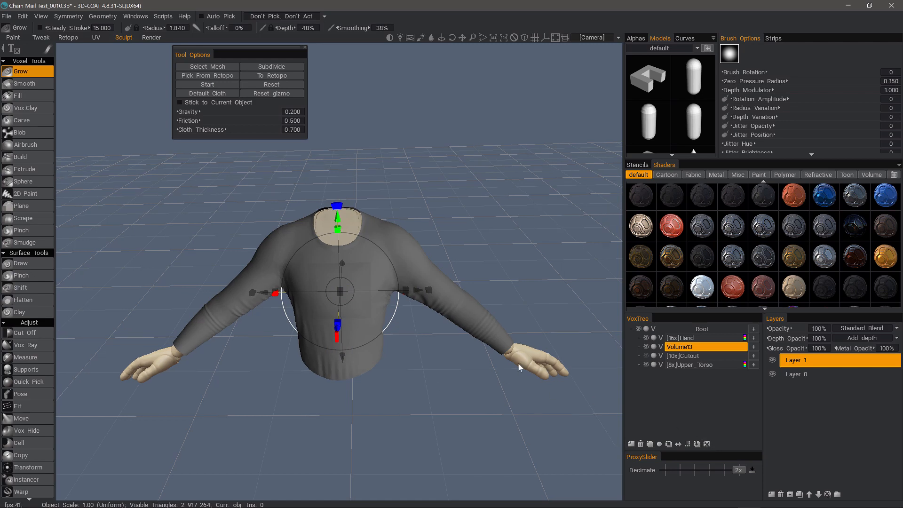
Step: Increase the resolution of the empty new volume to 4x and apply the cloth to it
{"action": "left_click_drag", "start_coordinate": [519, 367], "coordinate": [400, 329]}
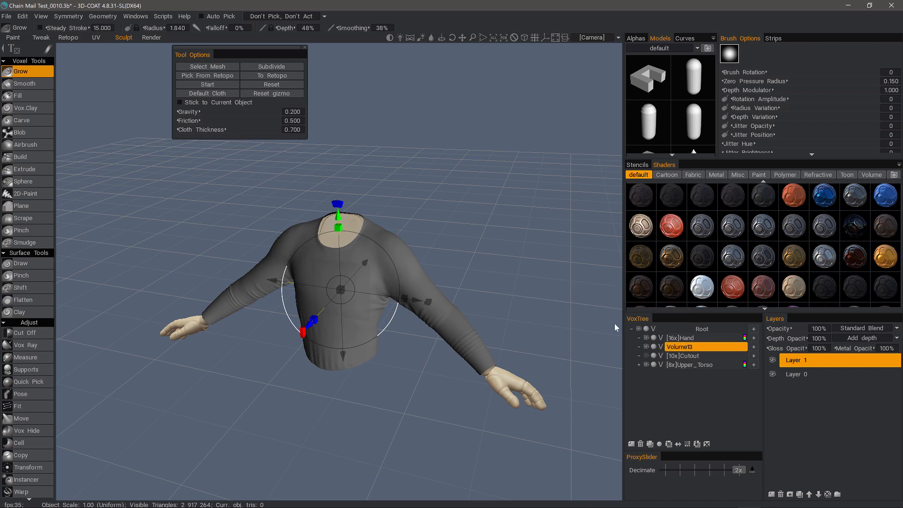
{"action": "left_click", "coordinate": [687, 444]}
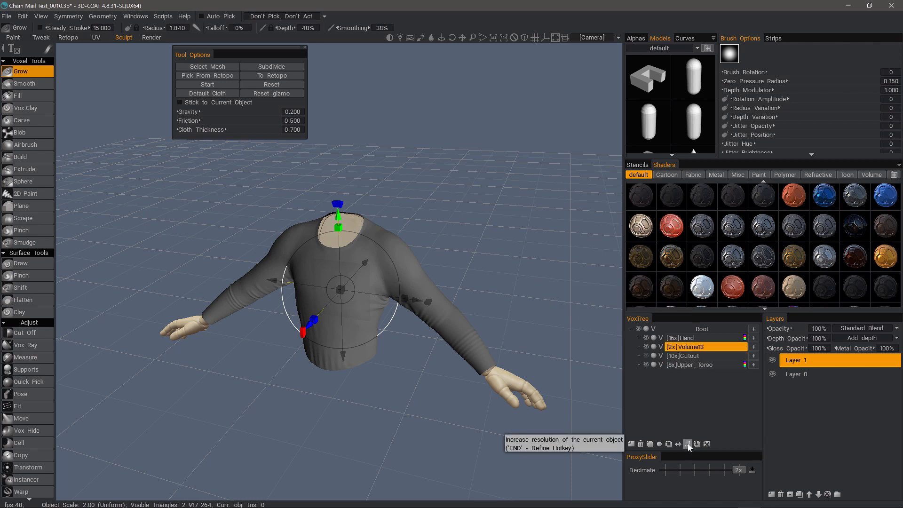
{"action": "left_click", "coordinate": [687, 444]}
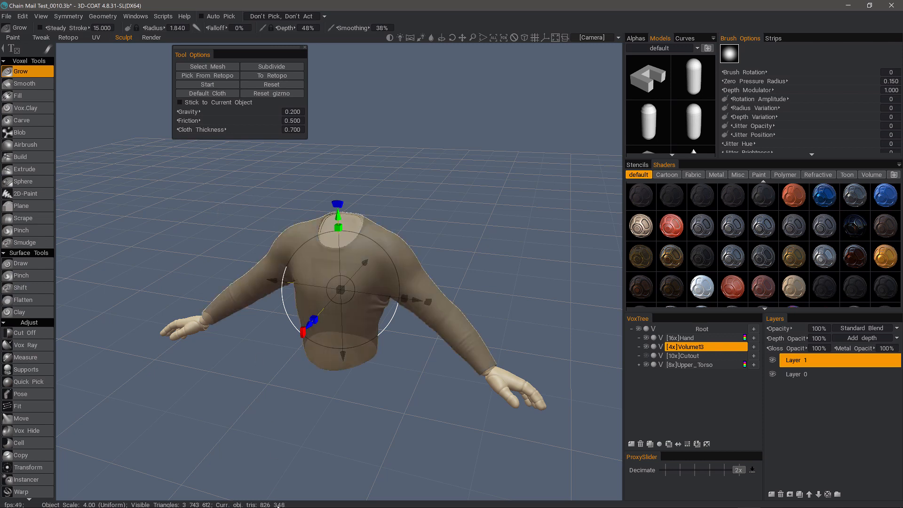
{"action": "mouse_move", "coordinate": [233, 433]}
{"action": "left_mouse_down"}
{"action": "mouse_move", "coordinate": [240, 437]}
{"action": "mouse_move", "coordinate": [235, 432]}
{"action": "left_mouse_up"}
Step: Hide the Hand and Upper_Torso volumes and examine the shirt's sleeve opening, thickness and front
{"action": "left_click", "coordinate": [646, 337]}
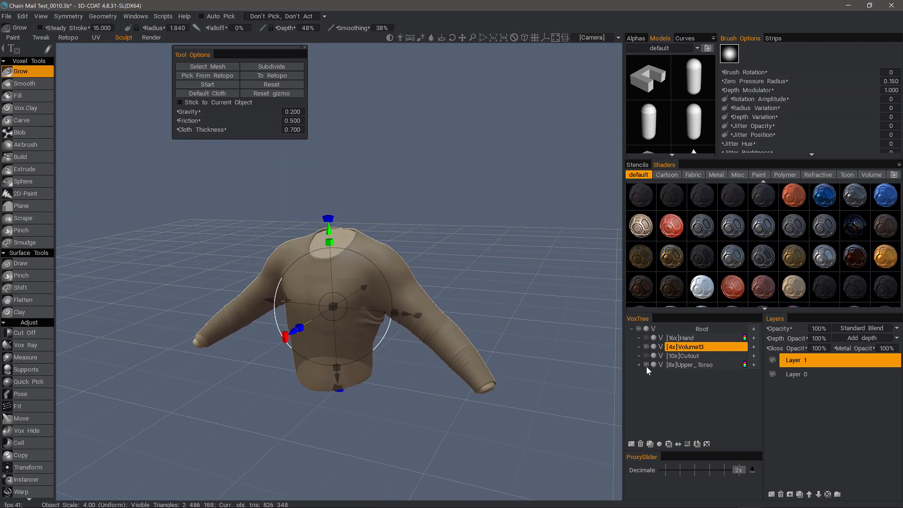
{"action": "left_click", "coordinate": [646, 364]}
{"action": "left_click_drag", "start_coordinate": [603, 363], "coordinate": [230, 123]}
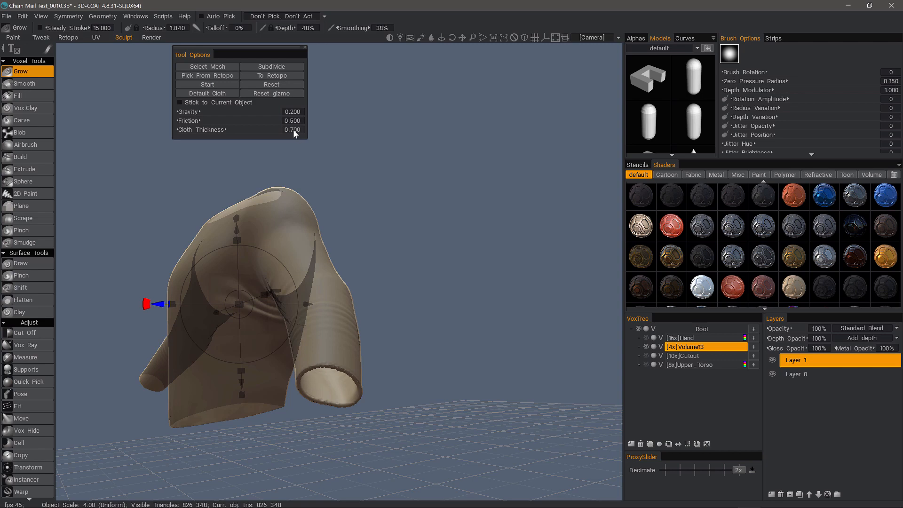
{"action": "left_click_drag", "start_coordinate": [310, 151], "coordinate": [428, 233]}
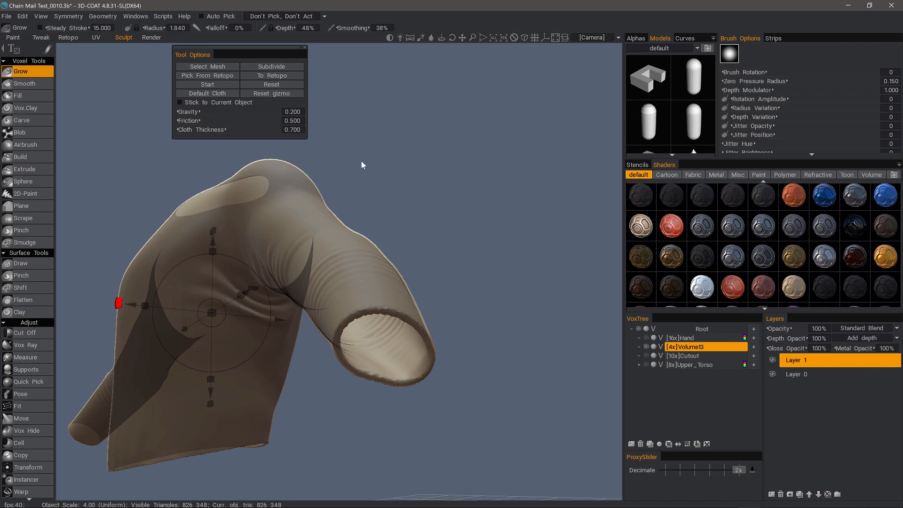
{"action": "mouse_move", "coordinate": [421, 334]}
{"action": "left_mouse_down", "text": "alt"}
{"action": "mouse_move", "coordinate": [437, 301]}
{"action": "mouse_move", "coordinate": [437, 312]}
{"action": "mouse_move", "coordinate": [418, 315]}
{"action": "left_mouse_up", "text": "alt"}
{"action": "left_click_drag", "start_coordinate": [405, 347], "coordinate": [383, 266], "text": "alt"}
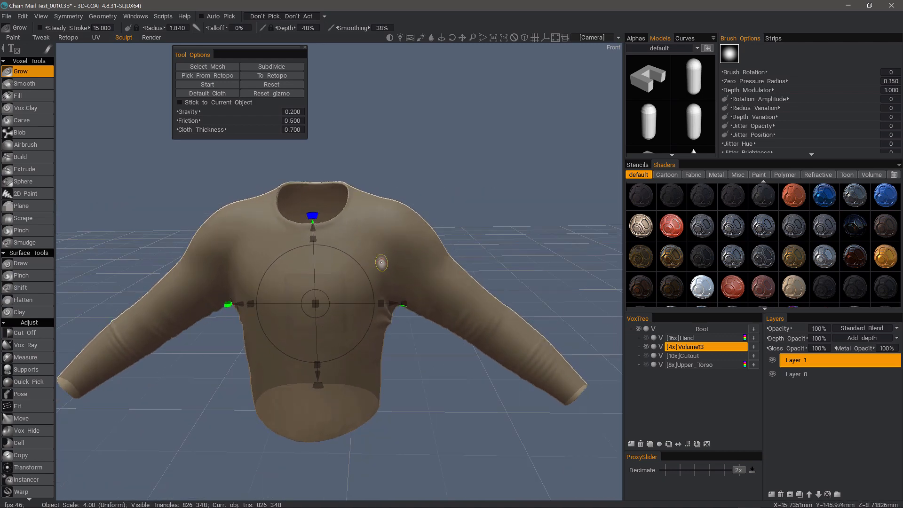
Step: Apply Smooth All twice to the shirt volume and switch to the Move tool
{"action": "scroll", "coordinate": [35, 484], "scroll_direction": "down", "scroll_amount": 10}
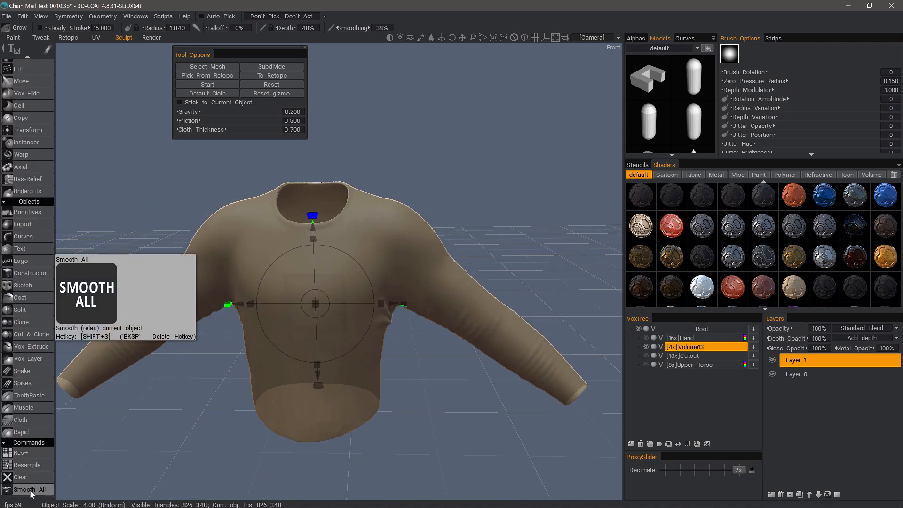
{"action": "left_click", "coordinate": [32, 492]}
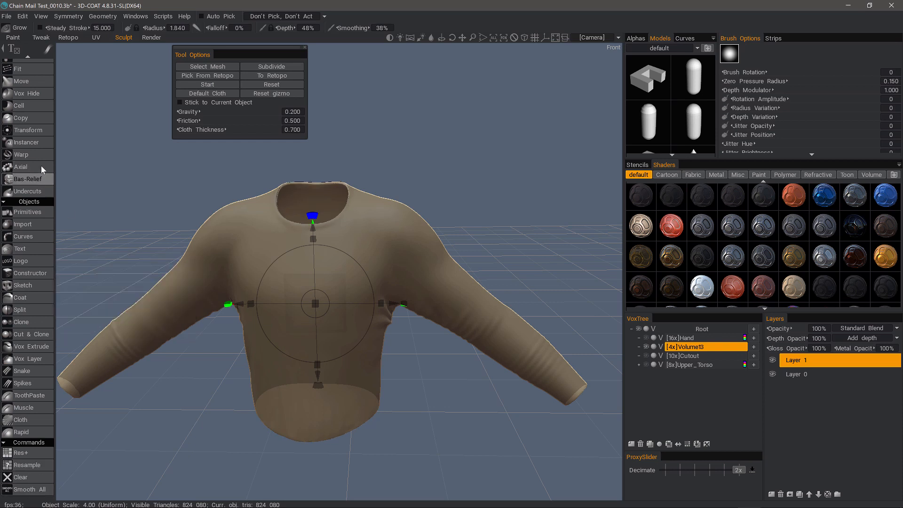
{"action": "left_click", "coordinate": [38, 82]}
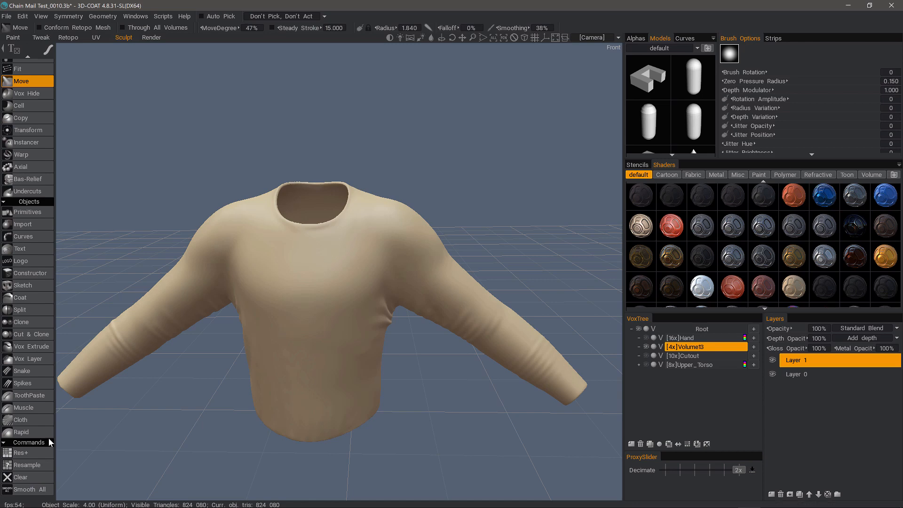
{"action": "left_click", "coordinate": [32, 490]}
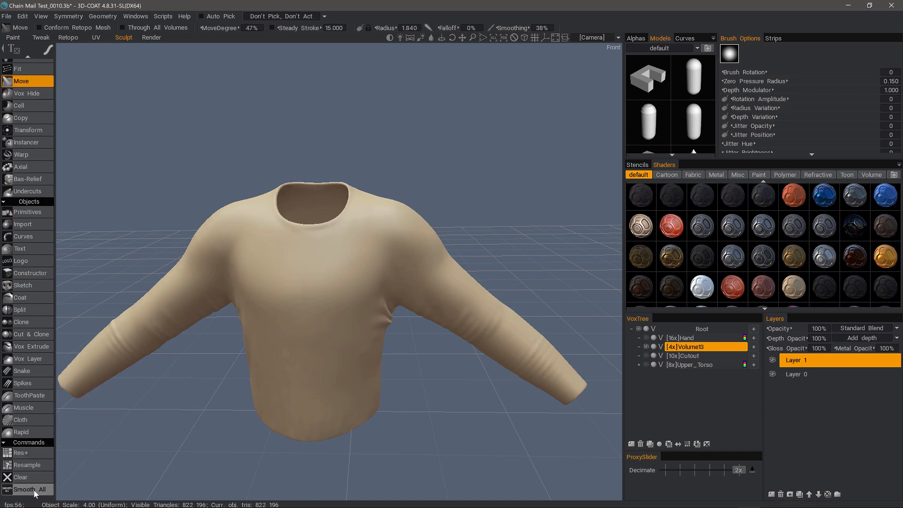
{"action": "left_click_drag", "start_coordinate": [159, 447], "coordinate": [529, 401]}
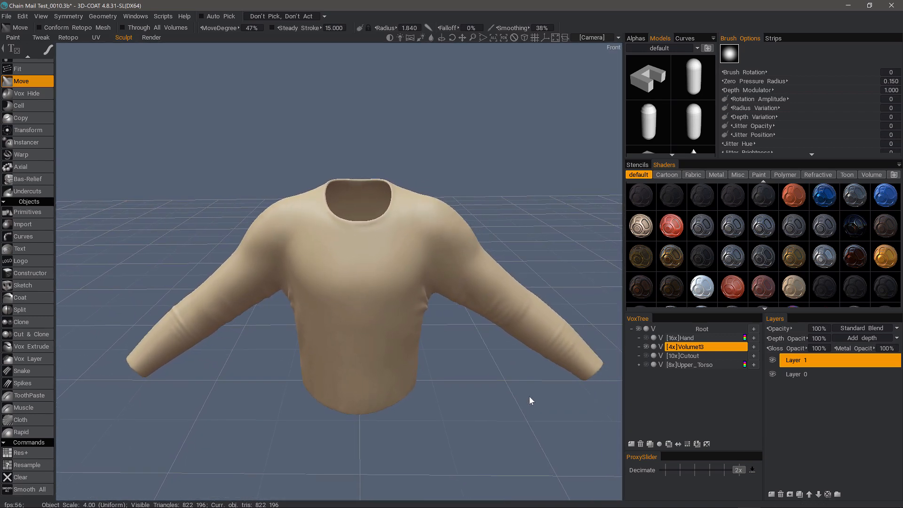
Step: Show the stencils and resample the shirt volume to a required poly count of 30 000 000 with Smooth quality
{"action": "left_click", "coordinate": [684, 346]}
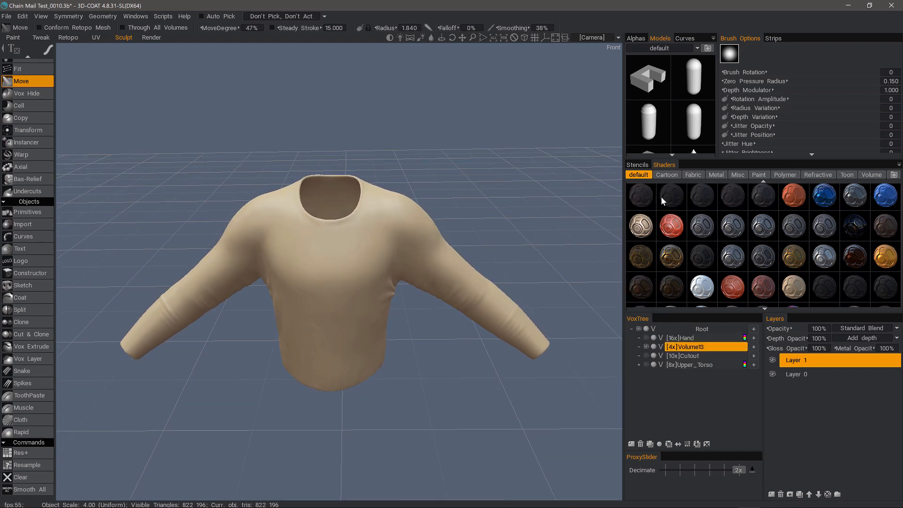
{"action": "left_click", "coordinate": [637, 165]}
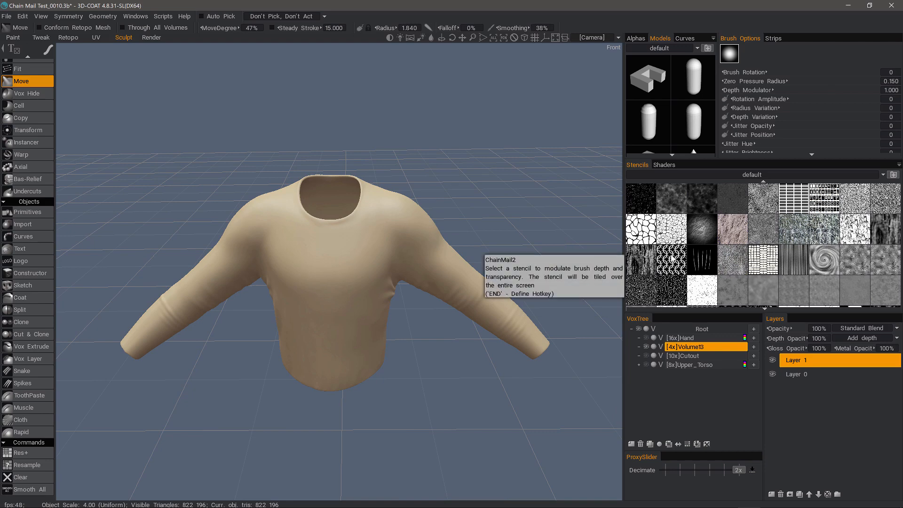
{"action": "left_click", "coordinate": [42, 468]}
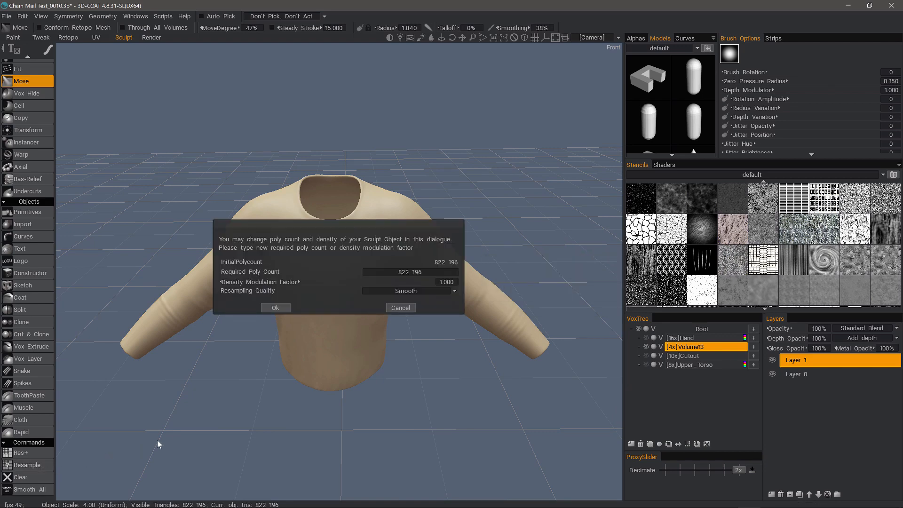
{"action": "left_click_drag", "start_coordinate": [397, 226], "coordinate": [486, 105]}
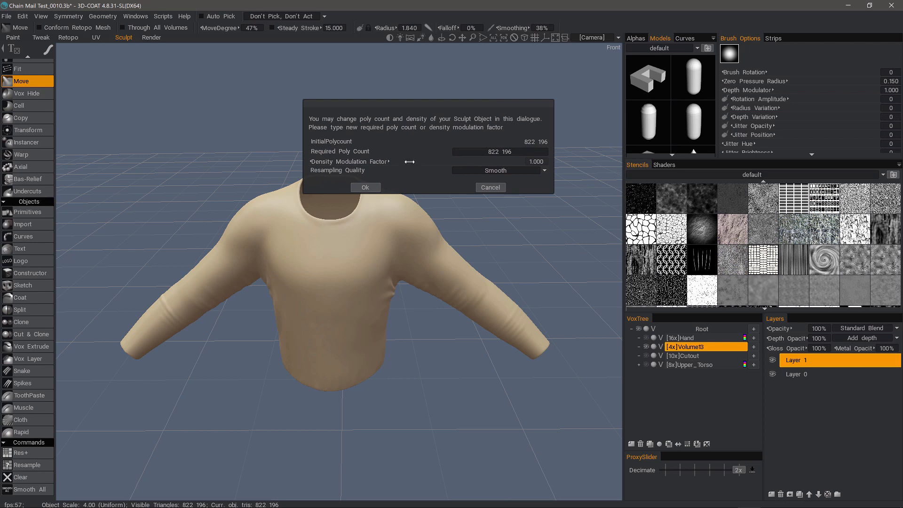
{"action": "mouse_move", "coordinate": [410, 162]}
{"action": "left_mouse_down"}
{"action": "mouse_move", "coordinate": [431, 162]}
{"action": "mouse_move", "coordinate": [413, 162]}
{"action": "mouse_move", "coordinate": [423, 166]}
{"action": "left_mouse_up"}
{"action": "left_click", "coordinate": [505, 153]}
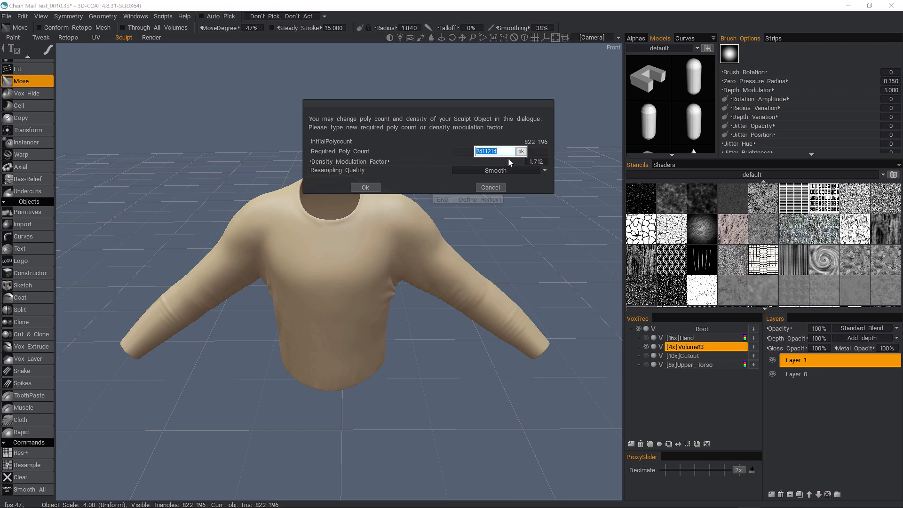
{"action": "type", "text": "30 000 000"}
{"action": "left_click", "coordinate": [521, 151]}
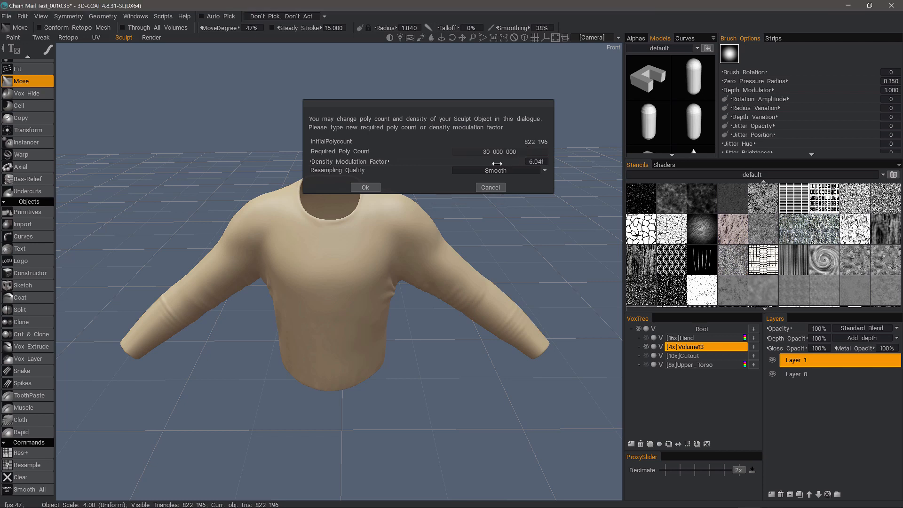
{"action": "left_click", "coordinate": [365, 188]}
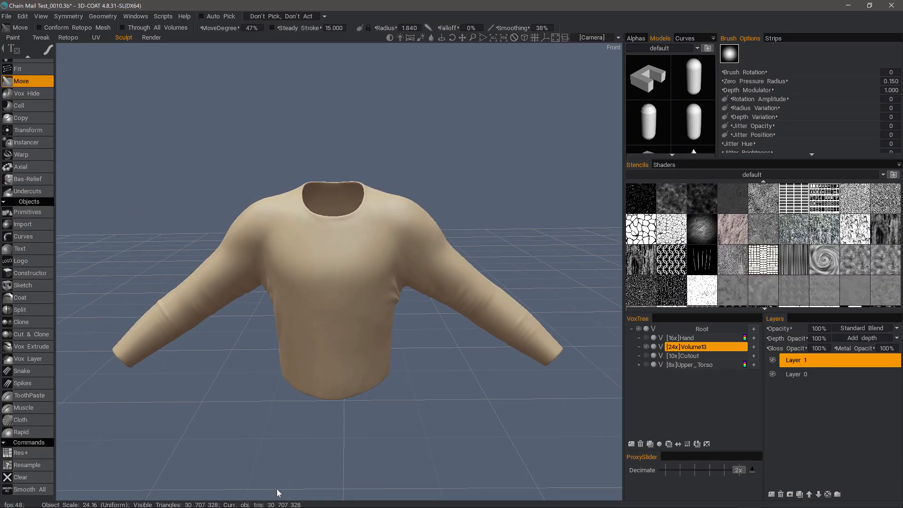
Step: Make the Cutout volume visible together with the shirt
{"action": "left_click_drag", "start_coordinate": [286, 497], "coordinate": [288, 490]}
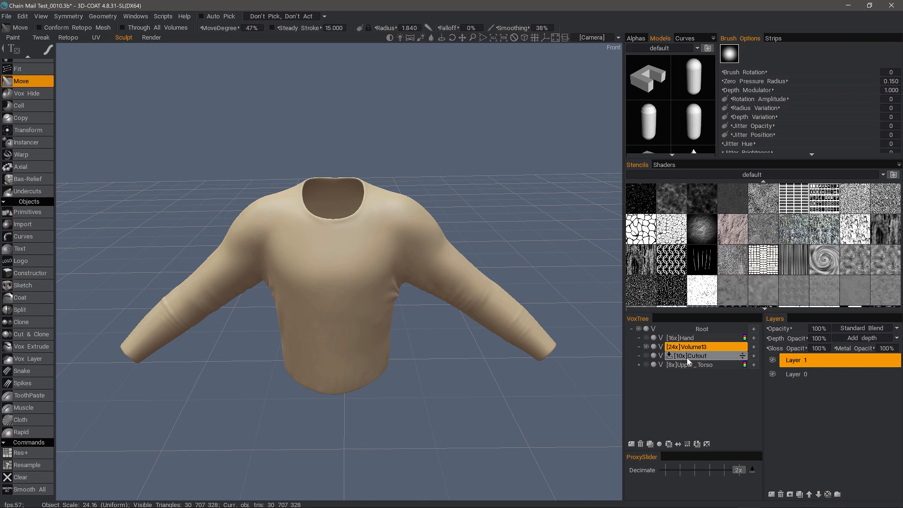
{"action": "left_click", "coordinate": [645, 356]}
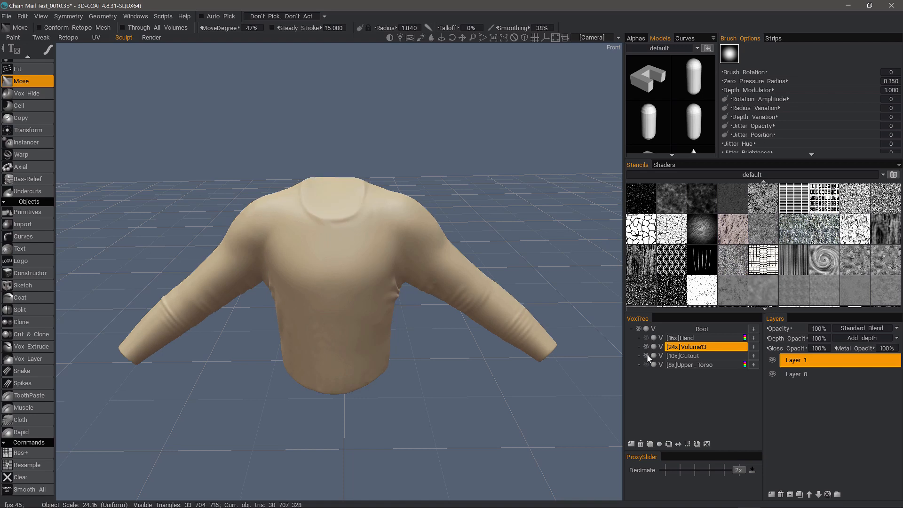
Step: Assign a dark metallic shader from the default set to Volume13 and leave only the Cutout volume visible
{"action": "left_click", "coordinate": [664, 164]}
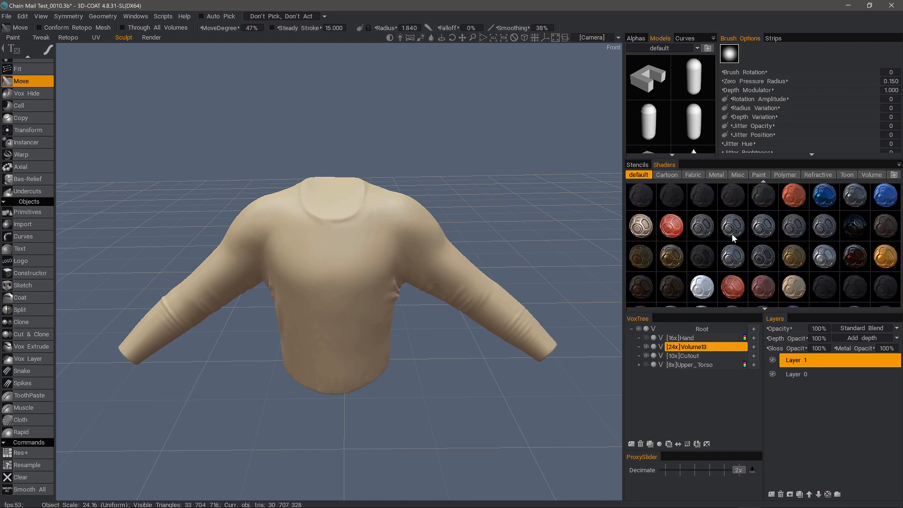
{"action": "left_click", "coordinate": [761, 257]}
{"action": "left_click", "coordinate": [645, 355]}
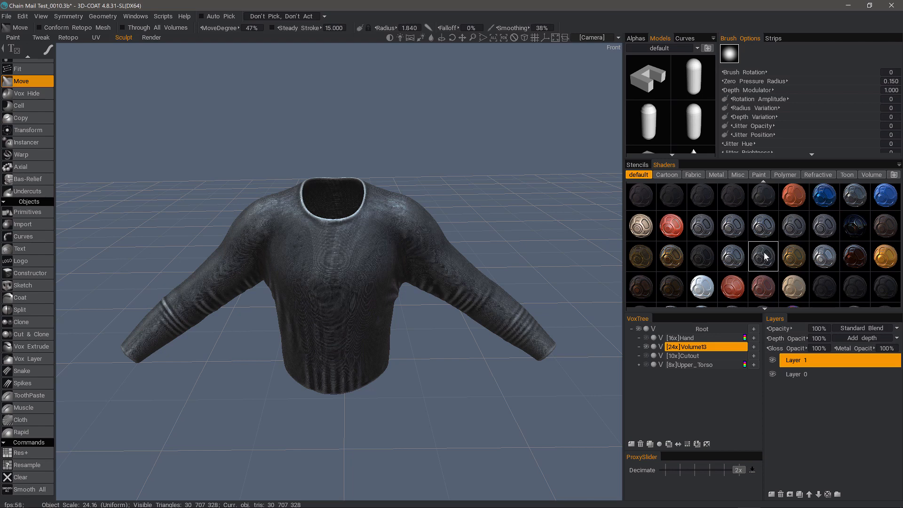
{"action": "left_click", "coordinate": [645, 347]}
{"action": "left_click", "coordinate": [645, 355]}
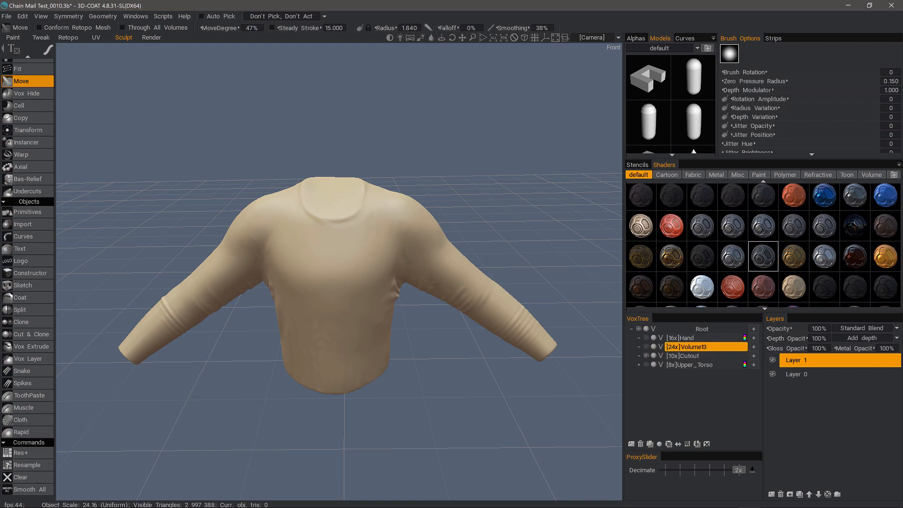
Step: Switch to the Retopo room and select all faces of the Upper_Torso retopo layer
{"action": "left_click", "coordinate": [68, 37]}
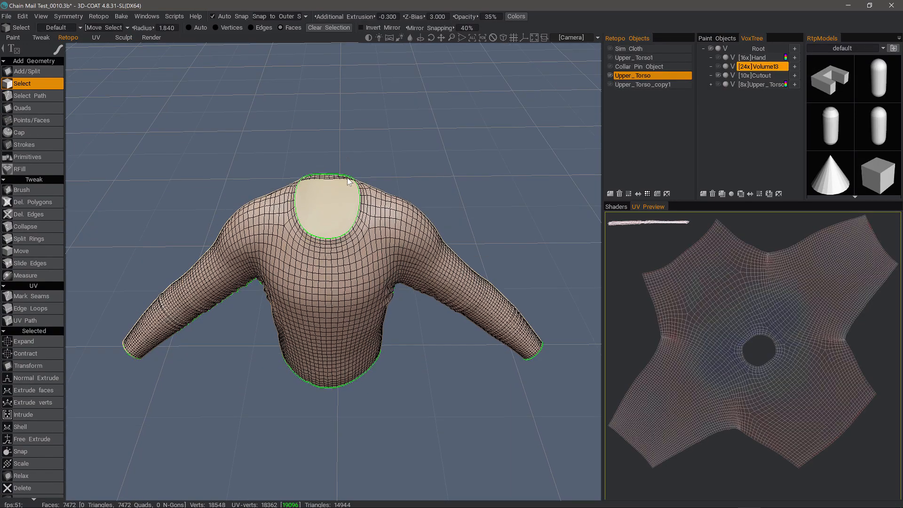
{"action": "left_click_drag", "start_coordinate": [333, 197], "coordinate": [263, 134], "text": "alt"}
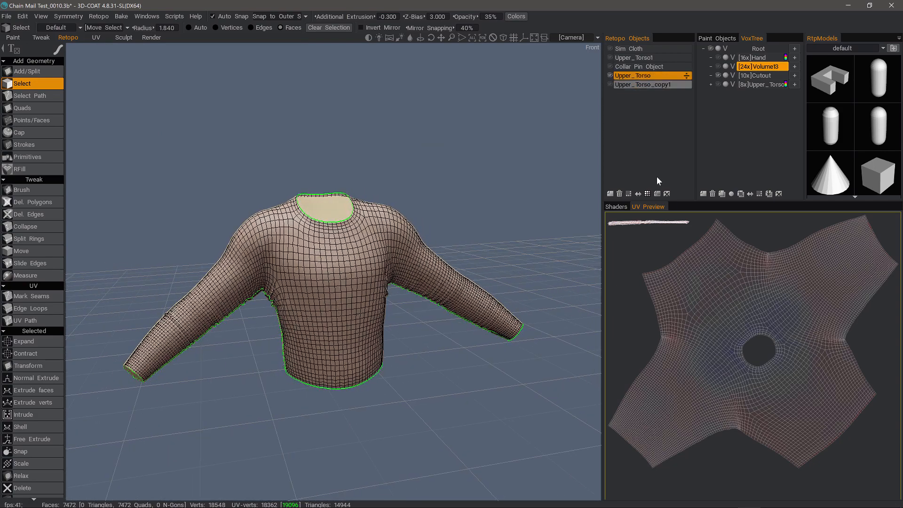
{"action": "left_click", "coordinate": [647, 194]}
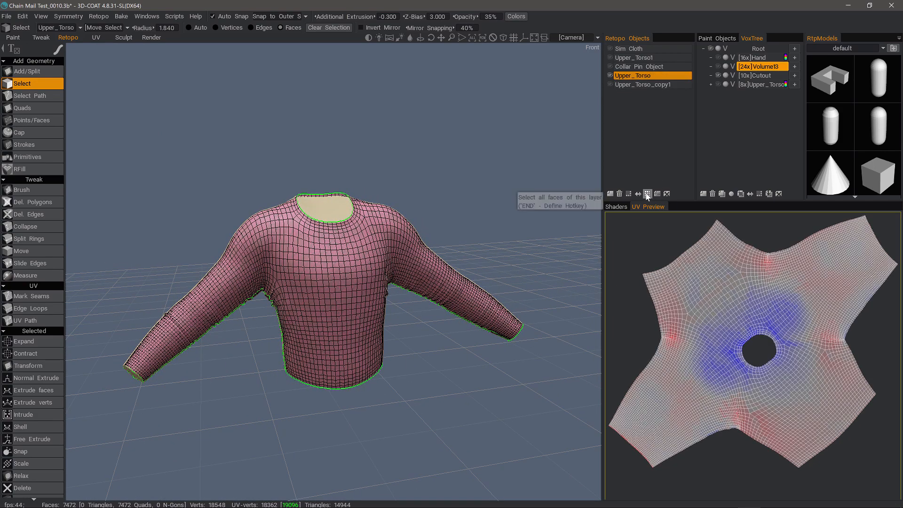
{"action": "scroll", "coordinate": [37, 355], "scroll_direction": "down", "scroll_amount": 1}
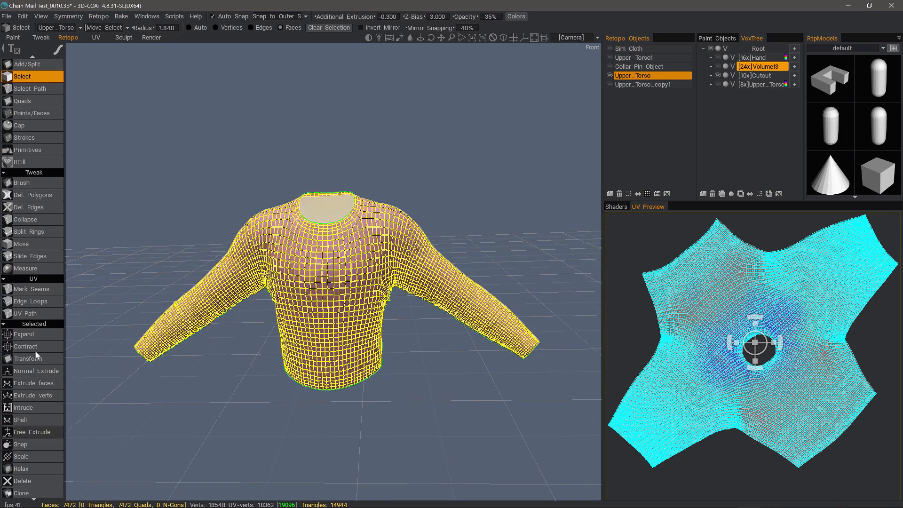
{"action": "scroll", "coordinate": [37, 355], "scroll_direction": "down", "scroll_amount": 5}
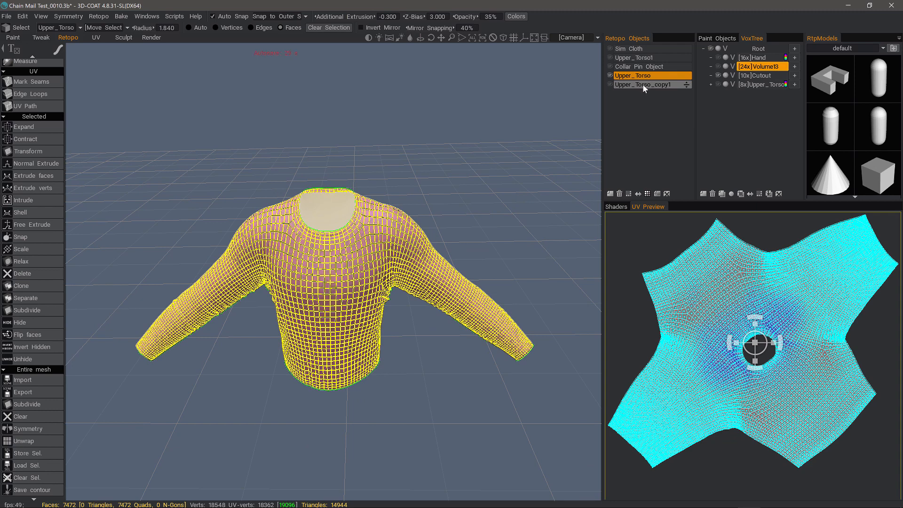
Step: Show the Upper_Torso_copy1 retopo layer and examine its neck, sleeve and waist openings
{"action": "left_click", "coordinate": [609, 84]}
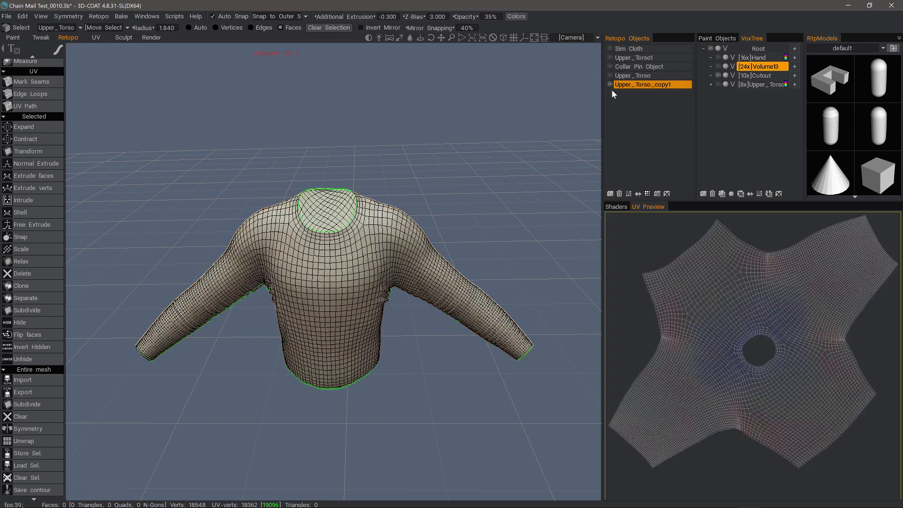
{"action": "scroll", "coordinate": [40, 86], "scroll_direction": "up", "scroll_amount": 5}
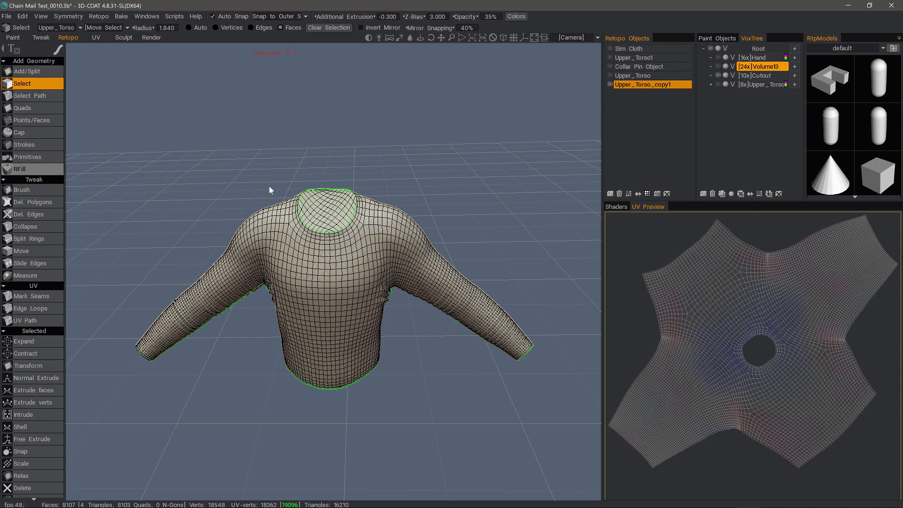
{"action": "left_click_drag", "start_coordinate": [269, 190], "coordinate": [270, 233]}
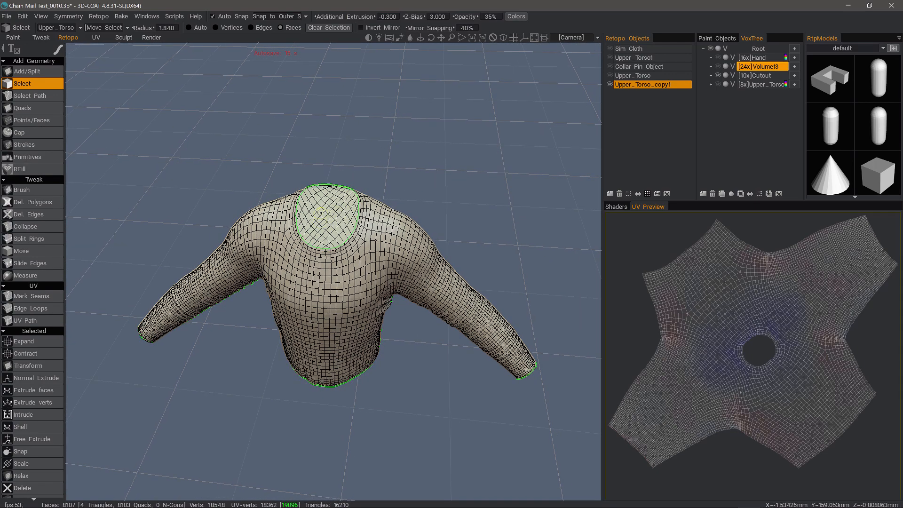
{"action": "left_click_drag", "start_coordinate": [331, 220], "coordinate": [346, 186], "text": "alt"}
{"action": "left_click_drag", "start_coordinate": [113, 175], "coordinate": [28, 170], "text": "alt"}
Step: Activate RFill, show the Upper_Torso retopo layer again and try the fill on its neck opening
{"action": "left_click", "coordinate": [29, 169]}
{"action": "left_click", "coordinate": [616, 77]}
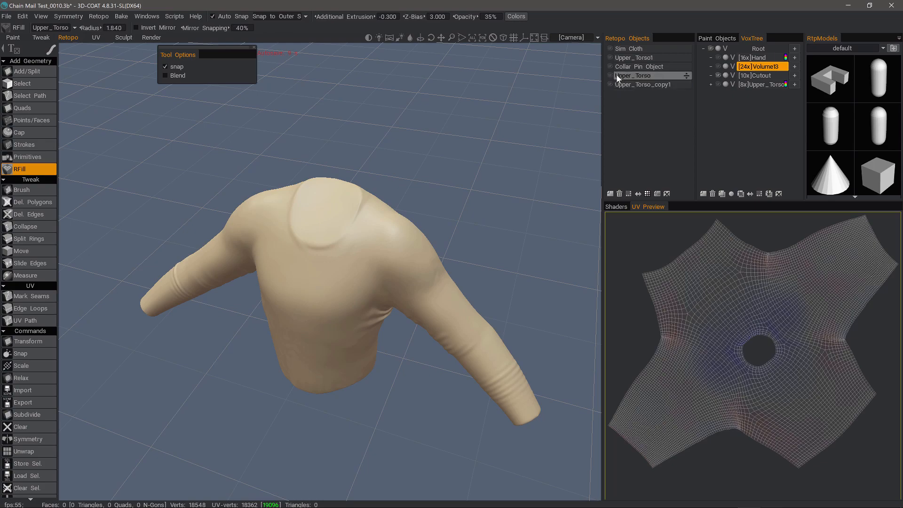
{"action": "left_click", "coordinate": [609, 75]}
{"action": "left_click_drag", "start_coordinate": [450, 173], "coordinate": [336, 172], "text": "alt"}
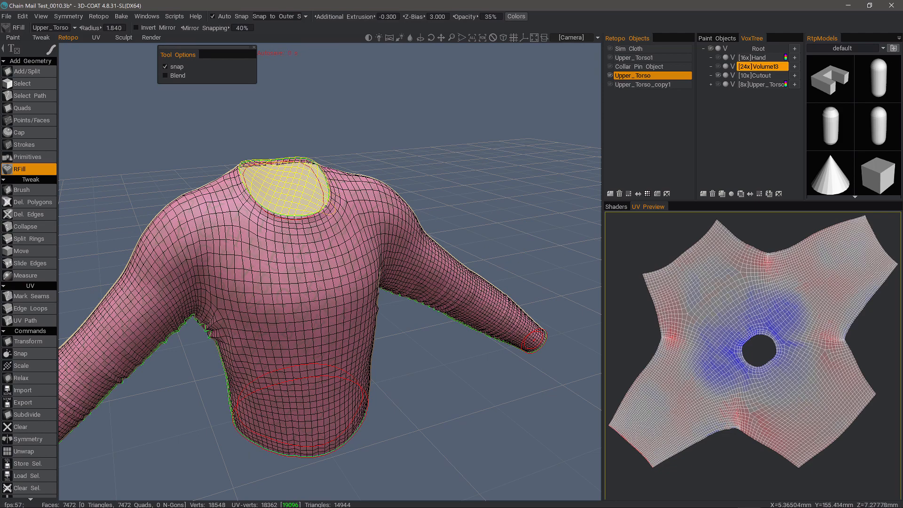
{"action": "left_click", "coordinate": [326, 206]}
{"action": "mouse_move", "coordinate": [342, 132]}
{"action": "left_mouse_down", "text": "alt"}
{"action": "mouse_move", "coordinate": [494, 303]}
{"action": "mouse_move", "coordinate": [513, 440]}
{"action": "mouse_move", "coordinate": [373, 443]}
{"action": "mouse_move", "coordinate": [290, 371]}
{"action": "mouse_move", "coordinate": [278, 329]}
{"action": "left_mouse_up", "text": "alt"}
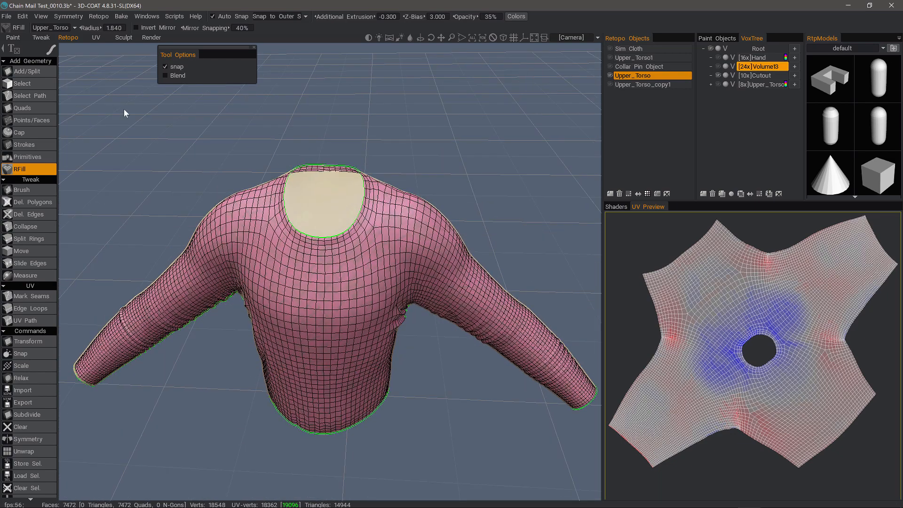
Step: Return to the Sculpt room and make both Volume13 and Cutout visible
{"action": "left_click", "coordinate": [124, 37]}
{"action": "mouse_move", "coordinate": [528, 198]}
{"action": "left_mouse_down", "text": "alt"}
{"action": "mouse_move", "coordinate": [536, 202]}
{"action": "mouse_move", "coordinate": [440, 208]}
{"action": "left_mouse_up", "text": "alt"}
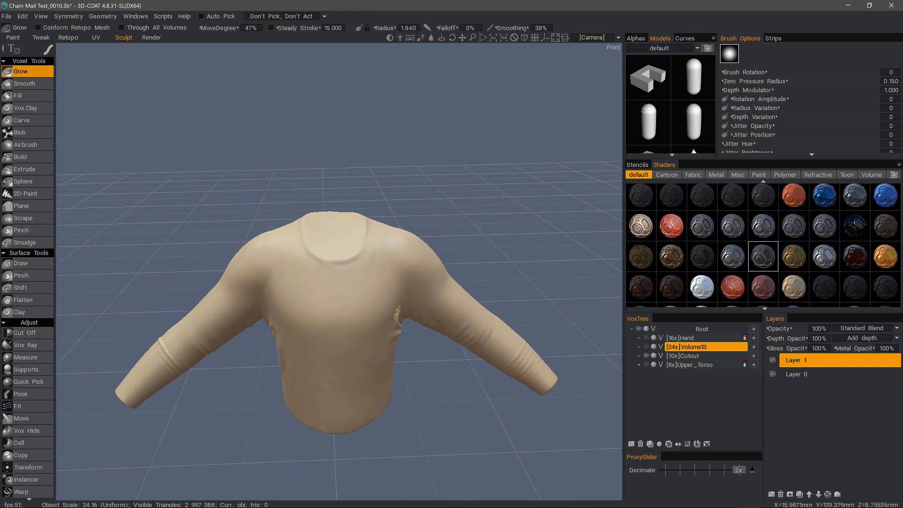
{"action": "left_click_drag", "start_coordinate": [466, 354], "coordinate": [477, 355], "text": "alt"}
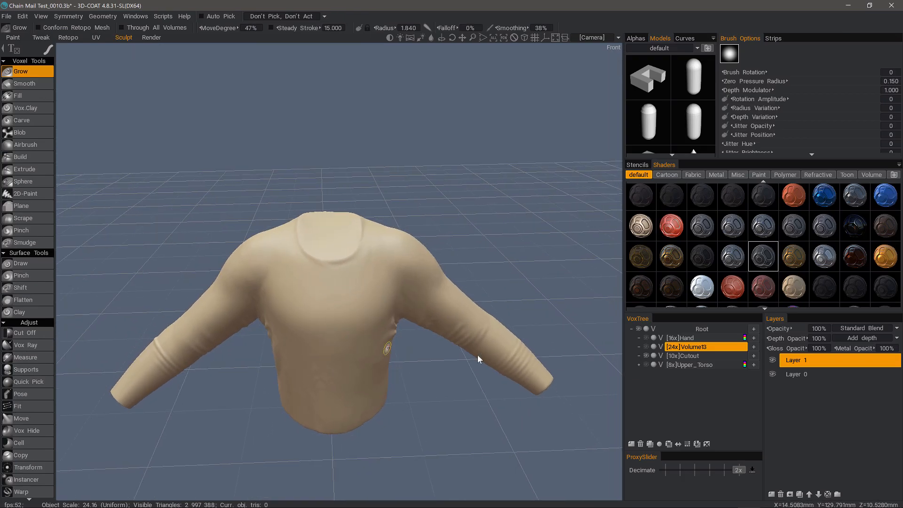
{"action": "left_click", "coordinate": [646, 347]}
{"action": "left_click", "coordinate": [646, 355]}
{"action": "left_click", "coordinate": [645, 355]}
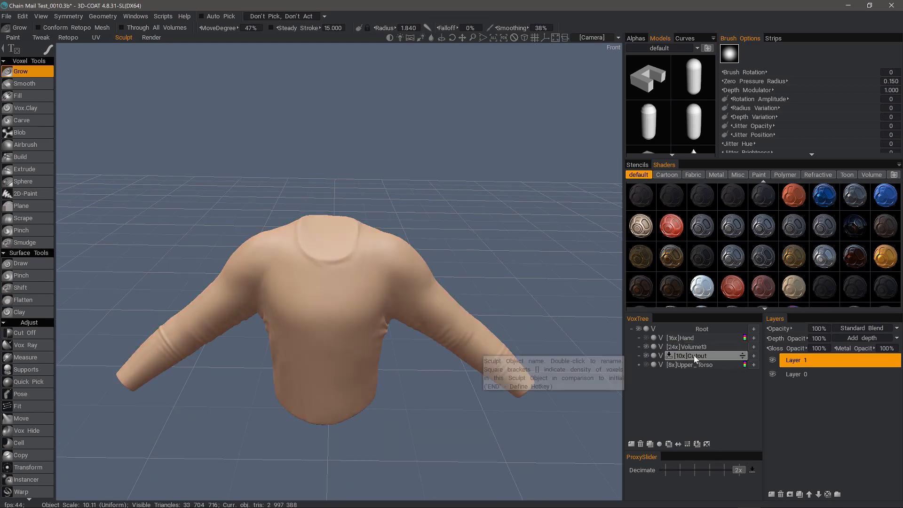
Step: Extrude the Cutout volume by -0.3
{"action": "left_click", "coordinate": [693, 356]}
{"action": "right_click", "coordinate": [694, 356]}
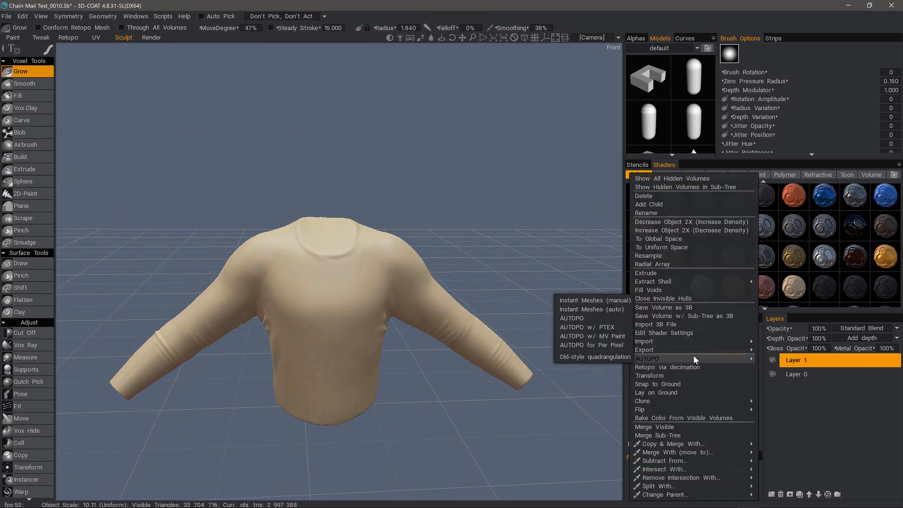
{"action": "left_click", "coordinate": [648, 272]}
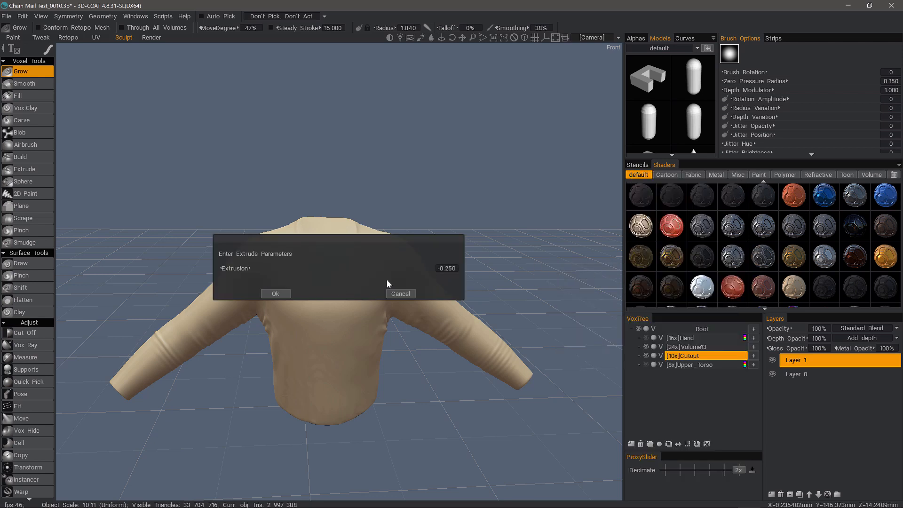
{"action": "left_click", "coordinate": [446, 268]}
{"action": "type", "text": "-0.3"}
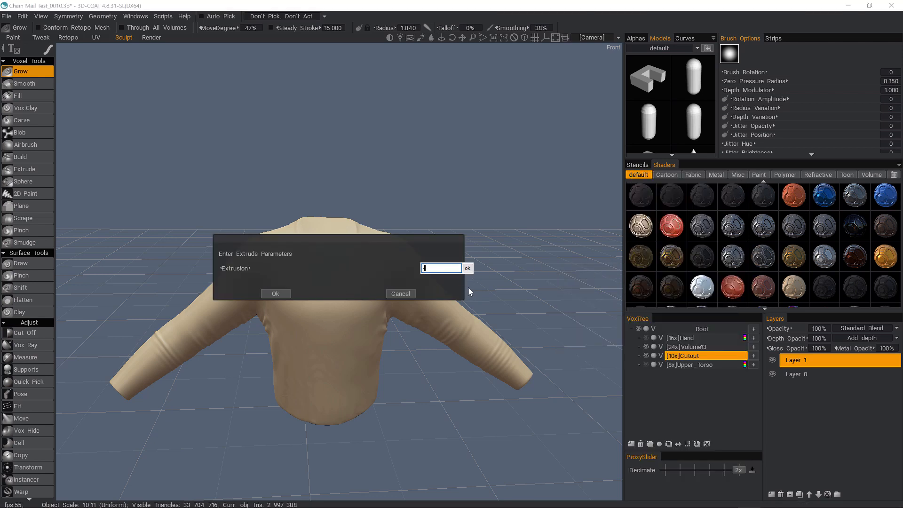
{"action": "left_click", "coordinate": [467, 267]}
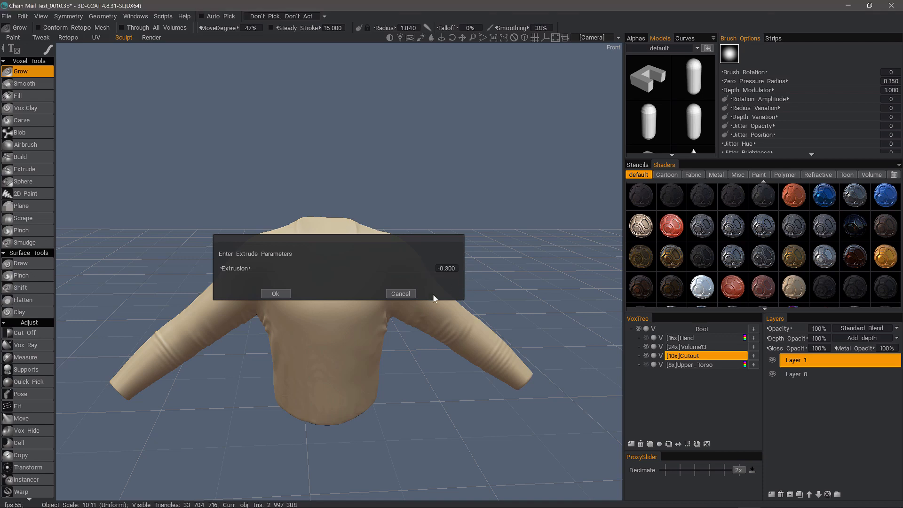
{"action": "left_click", "coordinate": [274, 294]}
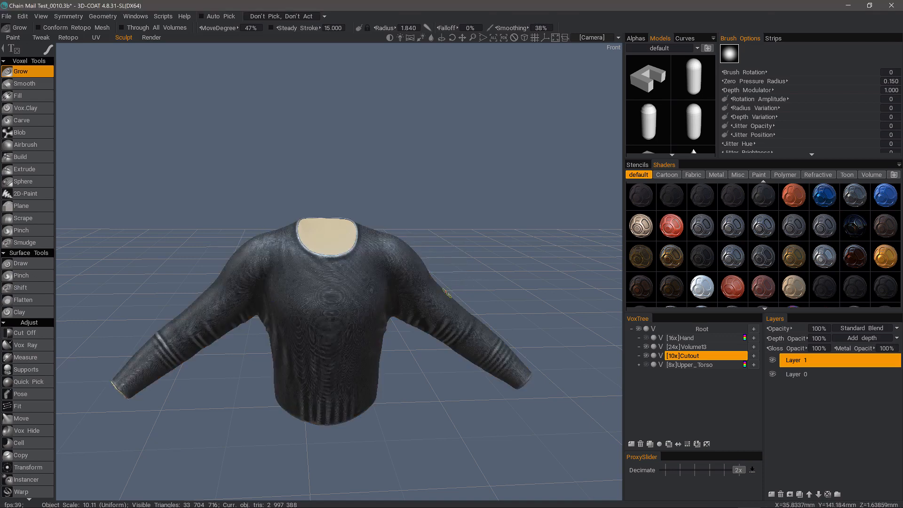
Step: Ghost Volume13 and examine how the Cutout volume sits inside it around the neck, shoulder and sleeve
{"action": "left_click_drag", "start_coordinate": [384, 280], "coordinate": [694, 355], "text": "alt"}
{"action": "right_click_drag", "start_coordinate": [694, 356], "coordinate": [666, 343], "text": "alt"}
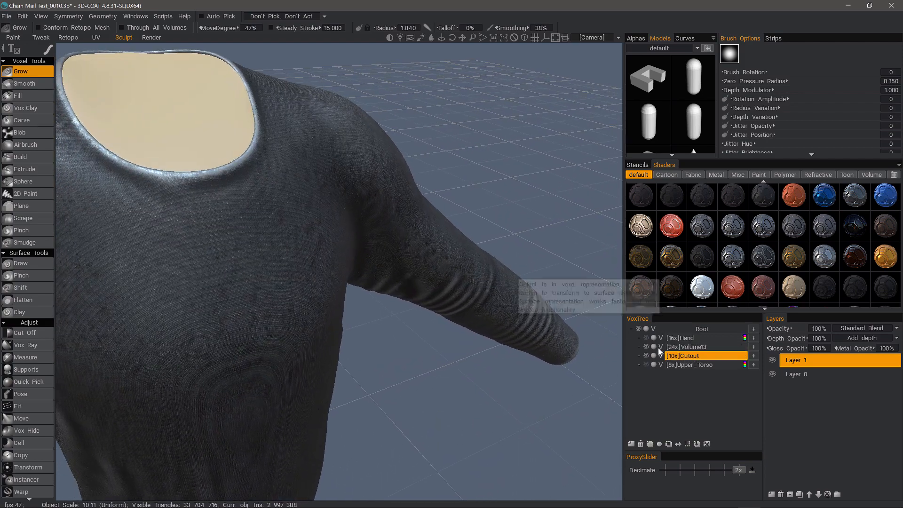
{"action": "left_click", "coordinate": [654, 347]}
{"action": "left_click", "coordinate": [654, 348]}
{"action": "left_click", "coordinate": [698, 348]}
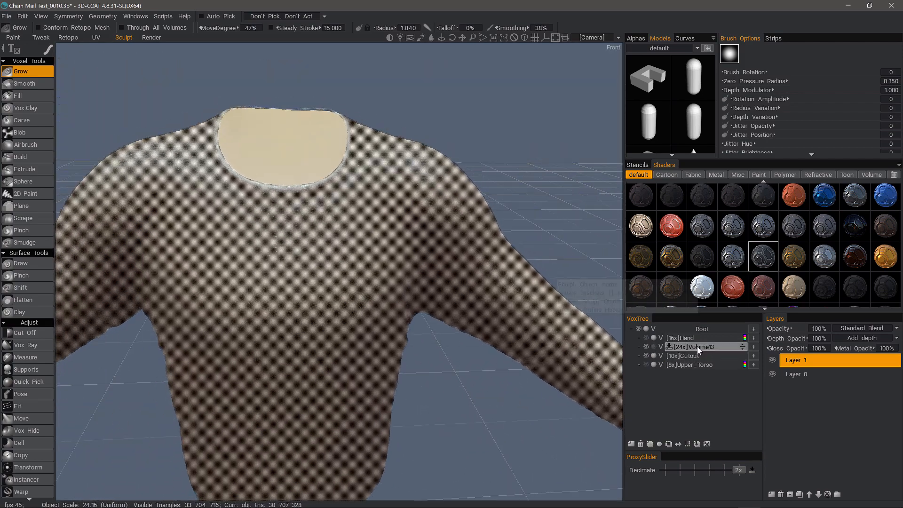
{"action": "middle_click_drag", "start_coordinate": [433, 230], "coordinate": [411, 263], "text": "alt"}
{"action": "right_click_drag", "start_coordinate": [411, 264], "coordinate": [362, 262], "text": "alt"}
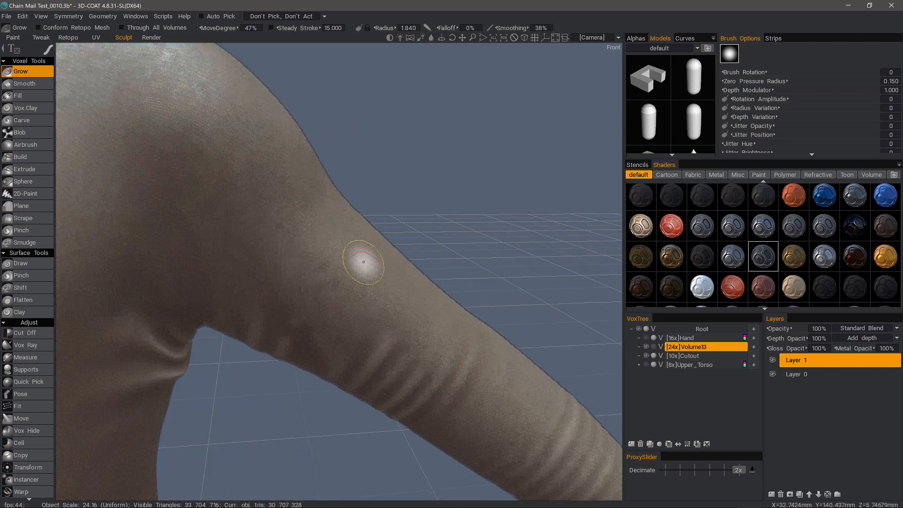
{"action": "left_click_drag", "start_coordinate": [490, 371], "coordinate": [496, 382], "text": "alt"}
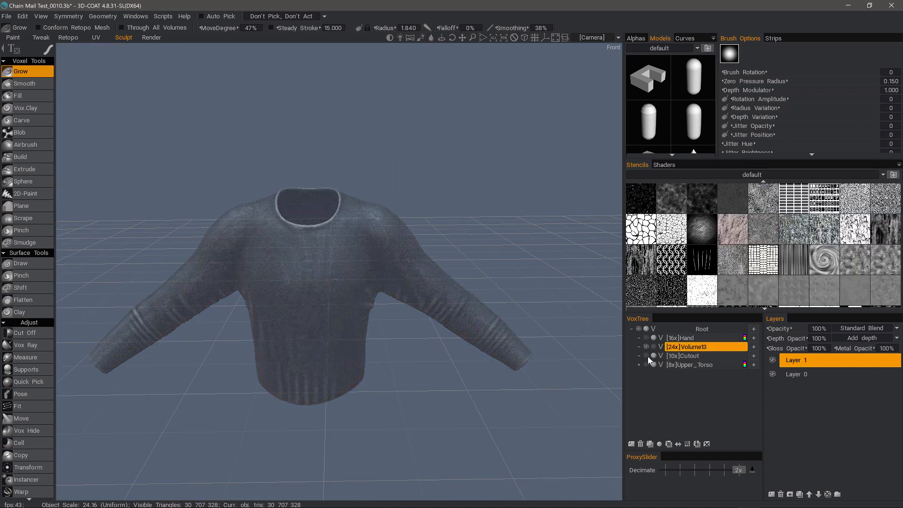
Step: Turn off ghosting on Volume13 and make it the active volume
{"action": "left_click", "coordinate": [653, 348]}
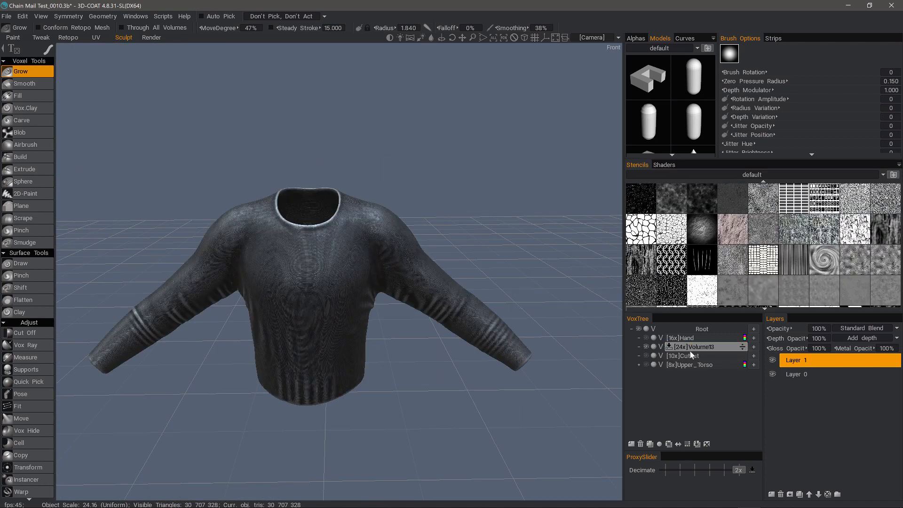
{"action": "middle_click_drag", "start_coordinate": [440, 309], "coordinate": [469, 309], "text": "alt"}
{"action": "left_click_drag", "start_coordinate": [469, 308], "coordinate": [474, 298], "text": "alt"}
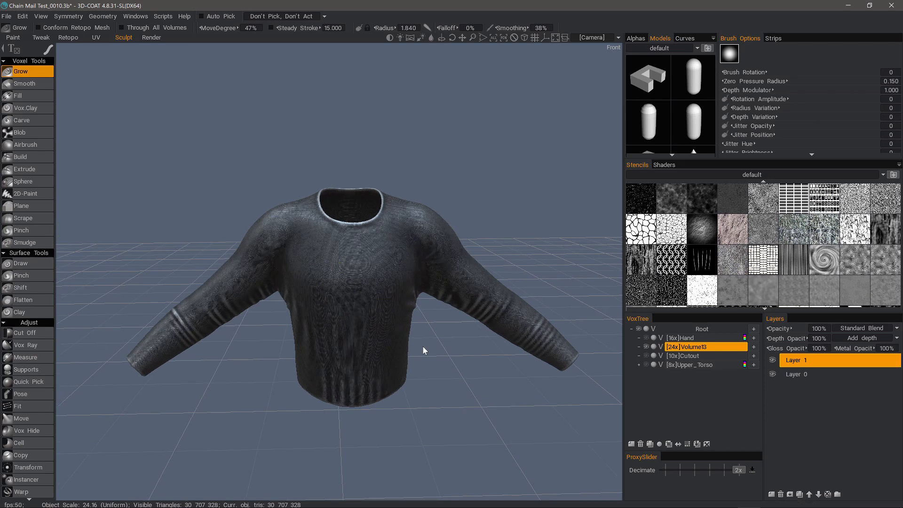
{"action": "left_click", "coordinate": [692, 346]}
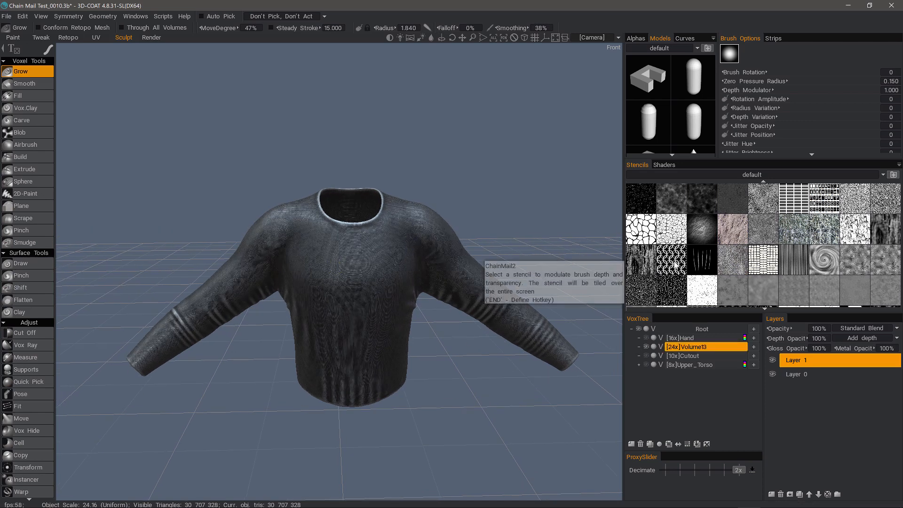
Step: Activate the voxel Extrude tool and set its stroke mode to the rectangular shape
{"action": "left_click", "coordinate": [38, 170]}
{"action": "mouse_move", "coordinate": [49, 48]}
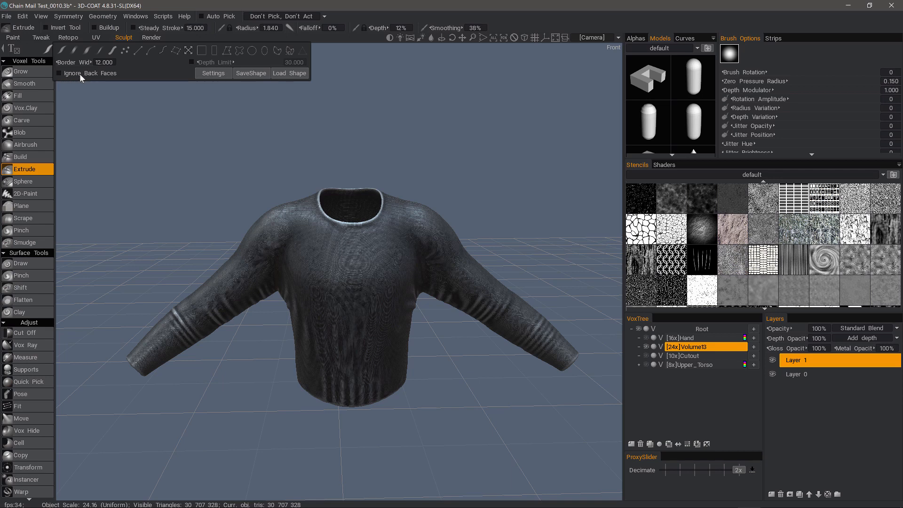
{"action": "left_click", "coordinate": [215, 50]}
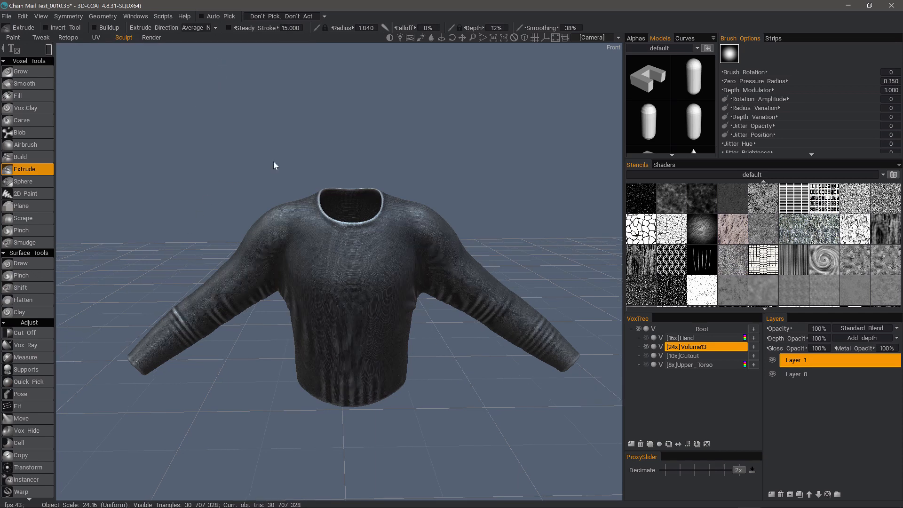
{"action": "left_click_drag", "start_coordinate": [272, 161], "coordinate": [468, 312]}
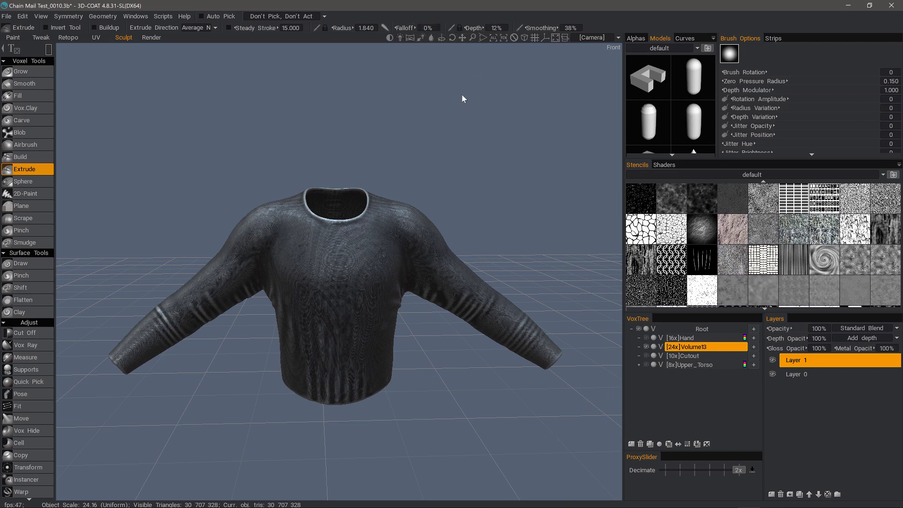
Step: Set the Extrude depth to 15% and load the ChainMail2 stencil over the shirt
{"action": "left_click", "coordinate": [496, 27]}
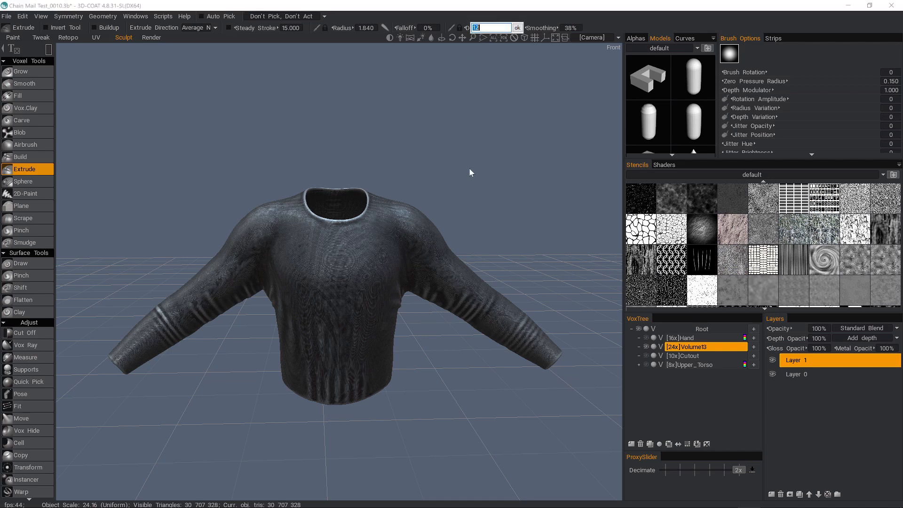
{"action": "type", "text": "15"}
{"action": "key", "text": "Return"}
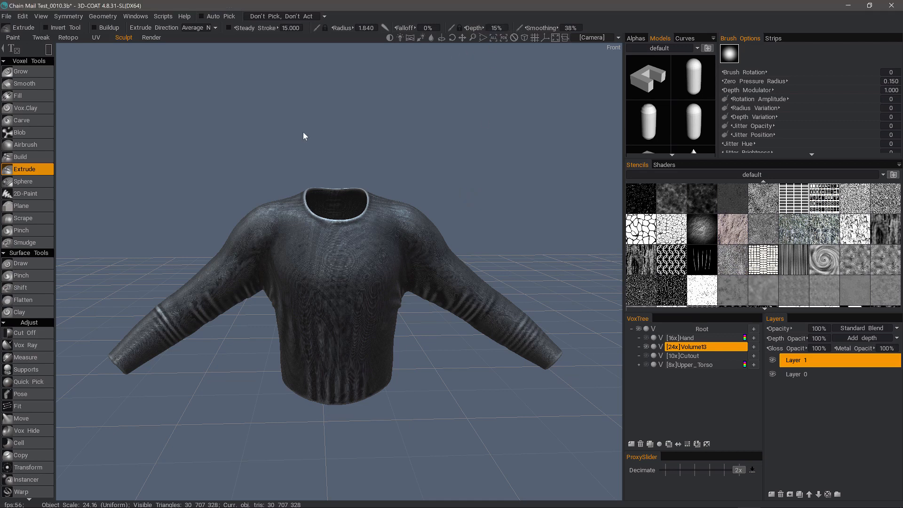
{"action": "left_click", "coordinate": [670, 265]}
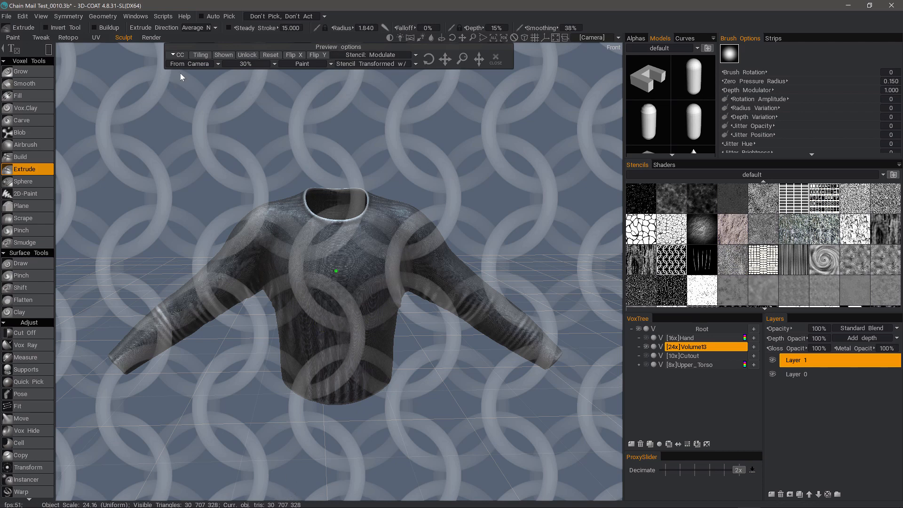
Step: Switch the stencil projection to Cube Mapping and scale the chain mail pattern down, checking the shirt from several sides
{"action": "left_click", "coordinate": [191, 64]}
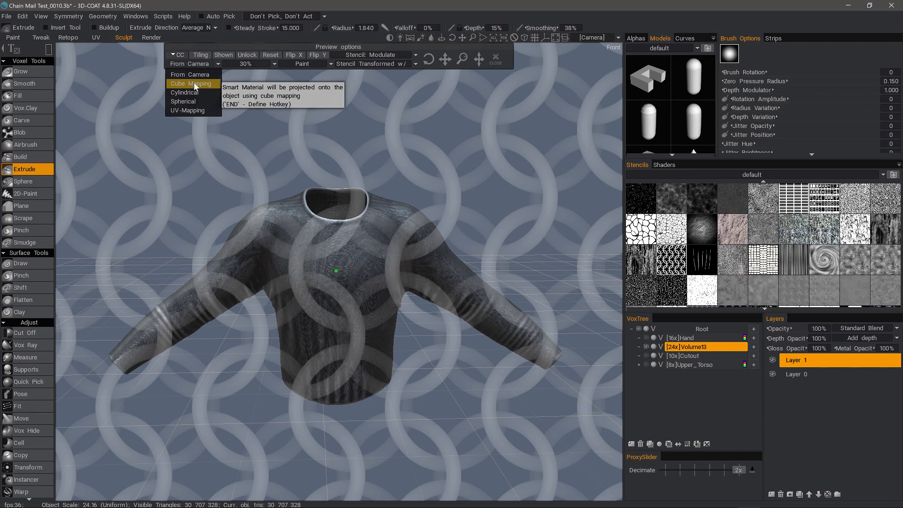
{"action": "left_click", "coordinate": [549, 153]}
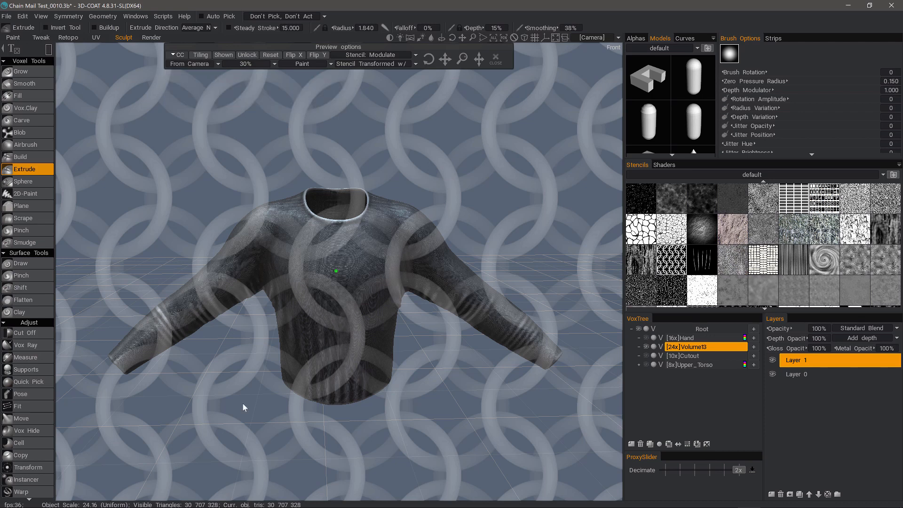
{"action": "left_click", "coordinate": [197, 63]}
{"action": "left_click", "coordinate": [201, 79]}
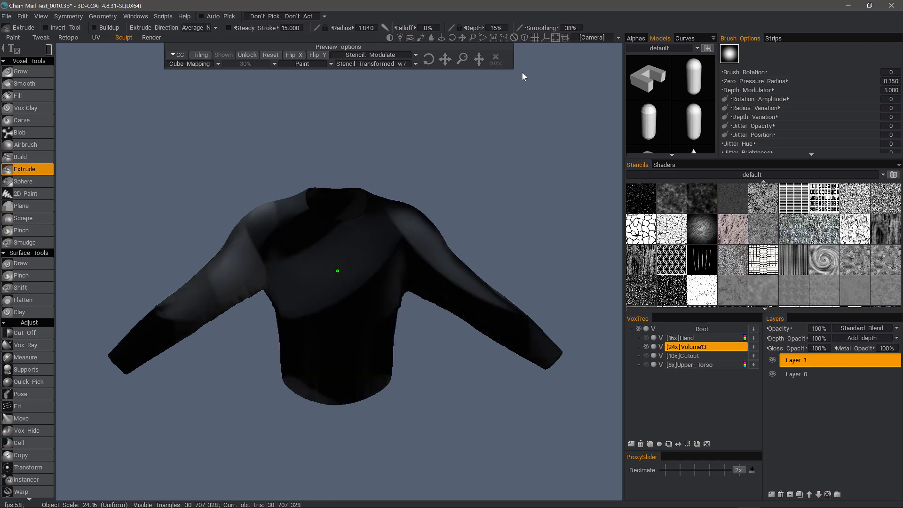
{"action": "left_click_drag", "start_coordinate": [587, 82], "coordinate": [733, 116]}
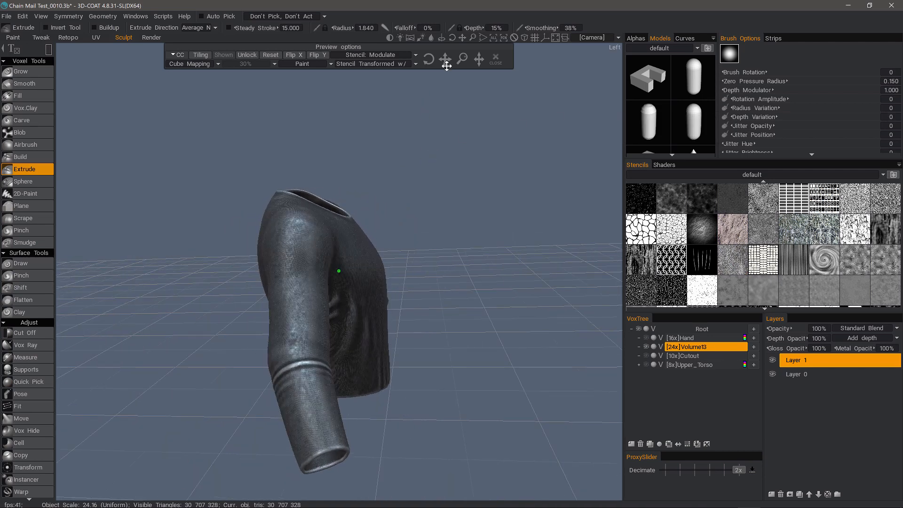
{"action": "mouse_move", "coordinate": [463, 58]}
{"action": "left_mouse_down"}
{"action": "mouse_move", "coordinate": [477, 59]}
{"action": "mouse_move", "coordinate": [464, 59]}
{"action": "left_mouse_up"}
{"action": "left_click_drag", "start_coordinate": [425, 247], "coordinate": [398, 270], "text": "alt"}
{"action": "mouse_move", "coordinate": [422, 212]}
{"action": "left_mouse_down", "text": "alt"}
{"action": "mouse_move", "coordinate": [422, 153]}
{"action": "mouse_move", "coordinate": [467, 156]}
{"action": "mouse_move", "coordinate": [464, 147]}
{"action": "left_mouse_up", "text": "alt"}
{"action": "left_click_drag", "start_coordinate": [377, 350], "coordinate": [385, 327], "text": "alt"}
{"action": "middle_click_drag", "start_coordinate": [385, 327], "coordinate": [383, 325], "text": "alt"}
Step: Return the stencil projection to From Camera and reset the stencil's transform
{"action": "left_click", "coordinate": [186, 65]}
{"action": "left_click", "coordinate": [189, 72]}
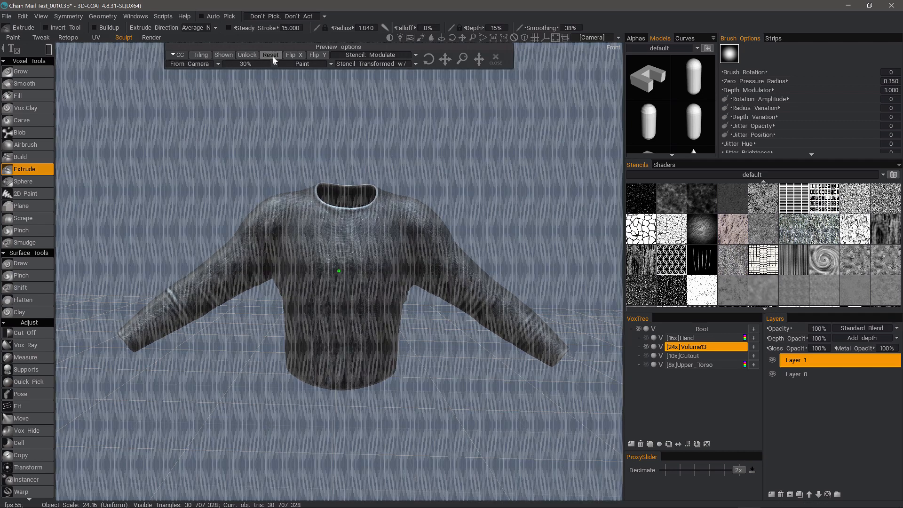
{"action": "left_click", "coordinate": [271, 54]}
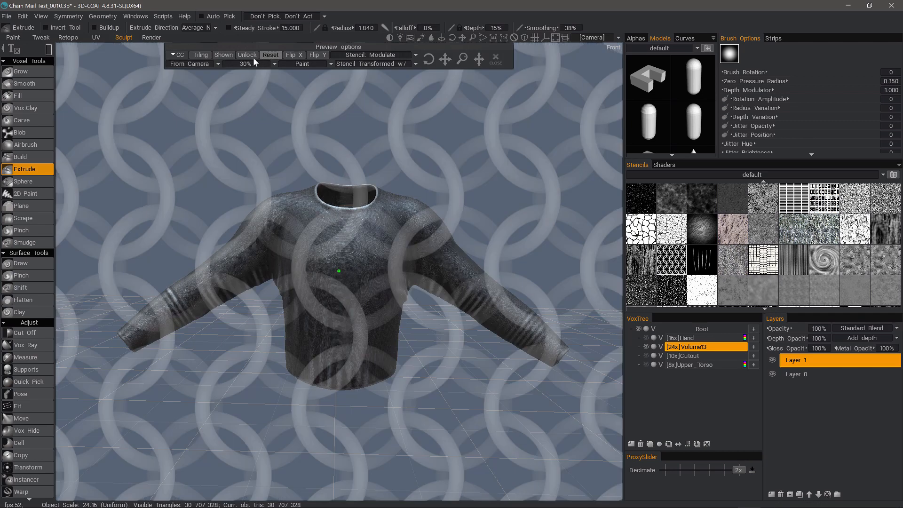
Step: Try the Invert stencil mode and return it to Modulate
{"action": "left_click", "coordinate": [388, 55]}
{"action": "left_click", "coordinate": [381, 84]}
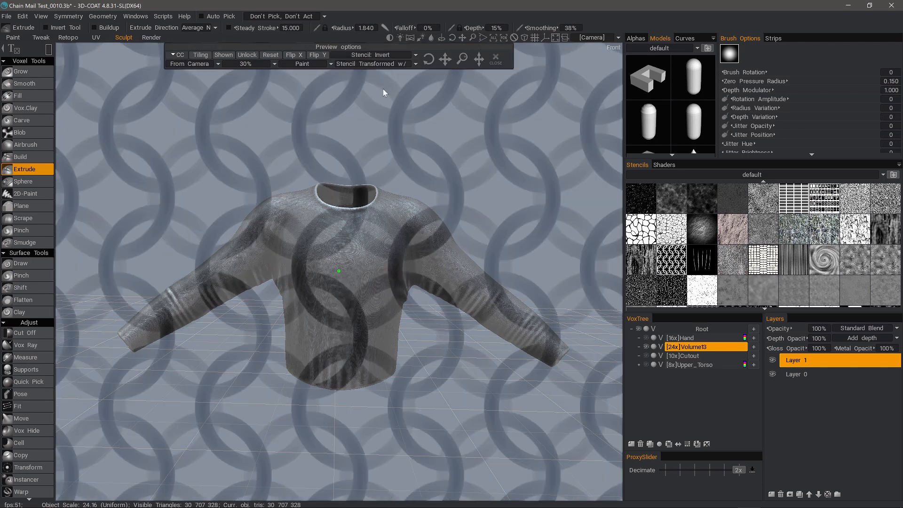
{"action": "left_click", "coordinate": [387, 55]}
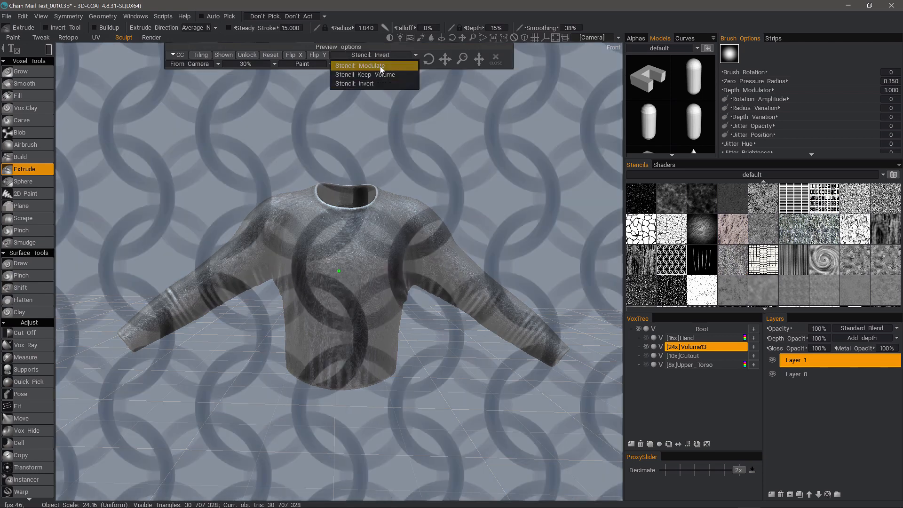
{"action": "left_click", "coordinate": [371, 65]}
Step: Try warping the stencil above the shirt with Distort Image, clear the distortion and return to Paint mode
{"action": "left_click", "coordinate": [313, 63]}
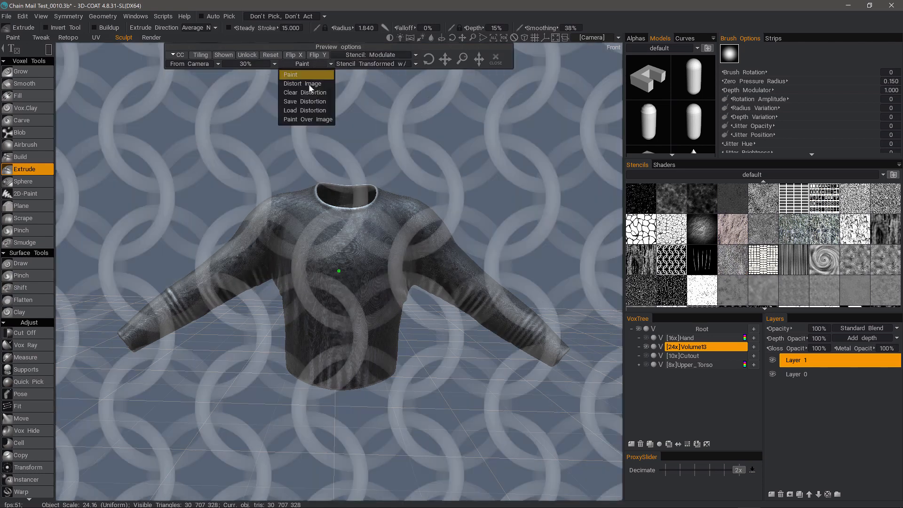
{"action": "left_click", "coordinate": [310, 84]}
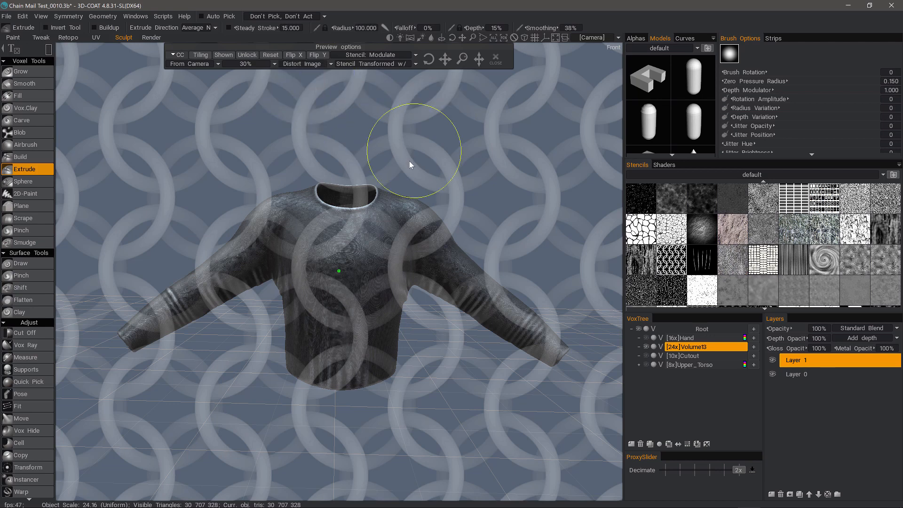
{"action": "left_click_drag", "start_coordinate": [403, 145], "coordinate": [424, 144]}
{"action": "left_click", "coordinate": [308, 65]}
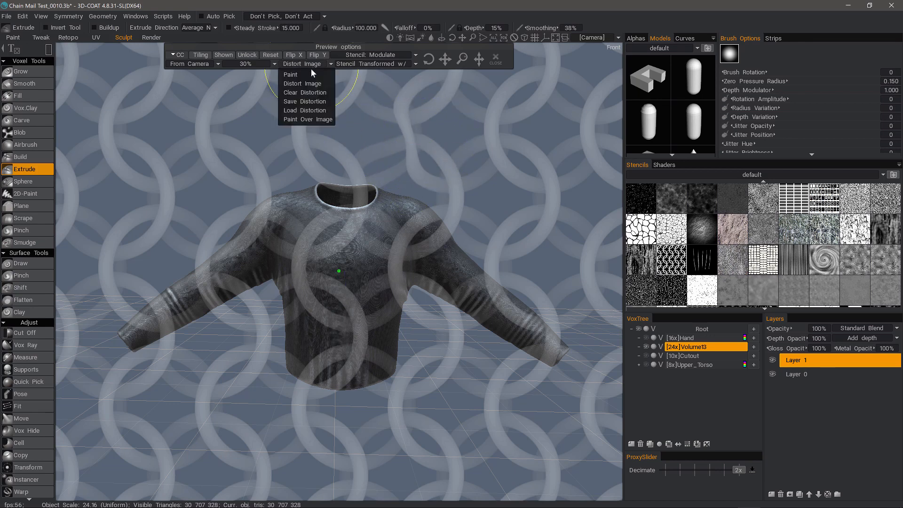
{"action": "left_click", "coordinate": [303, 99]}
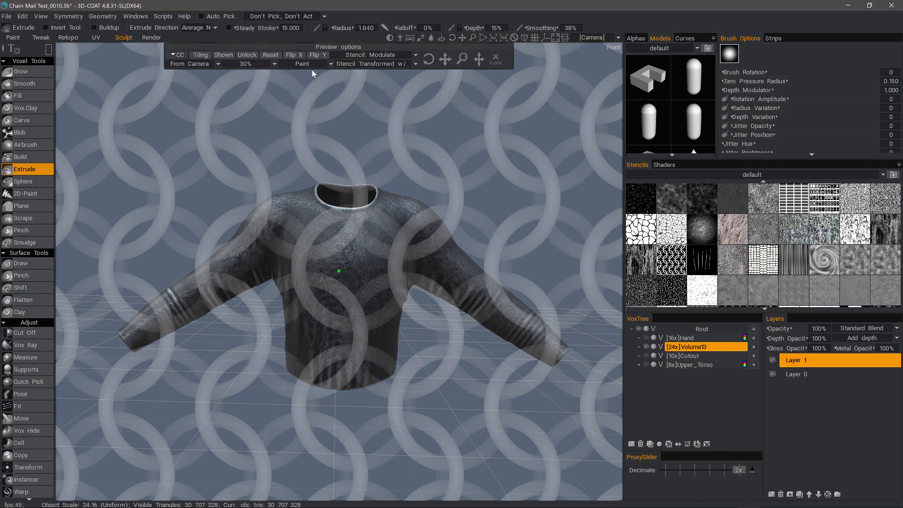
{"action": "left_click", "coordinate": [331, 65]}
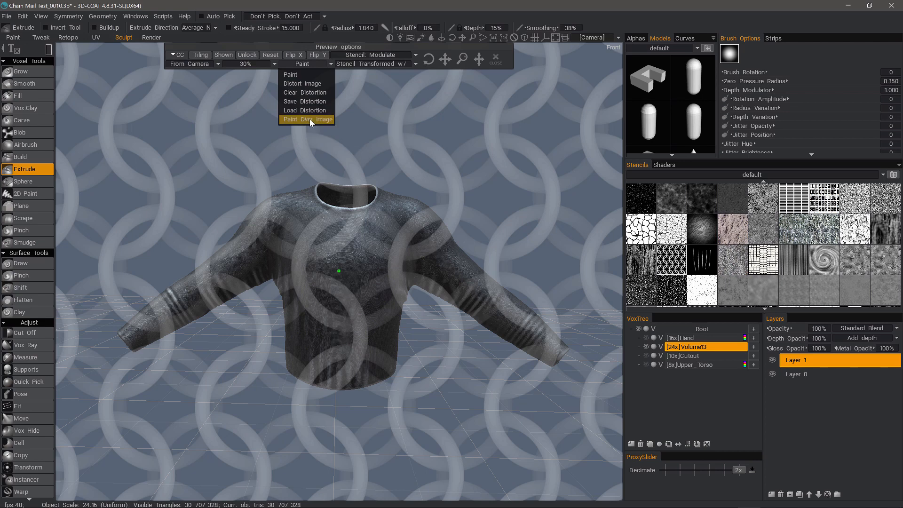
{"action": "left_click", "coordinate": [306, 76]}
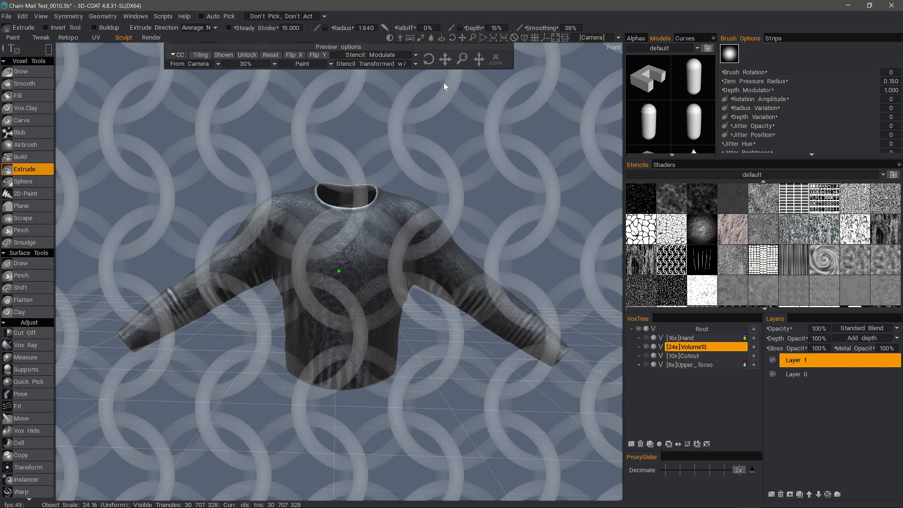
Step: Set the stencil projection to Cube Mapping and the Extrude depth to 7%
{"action": "left_click", "coordinate": [193, 64]}
{"action": "left_click", "coordinate": [191, 83]}
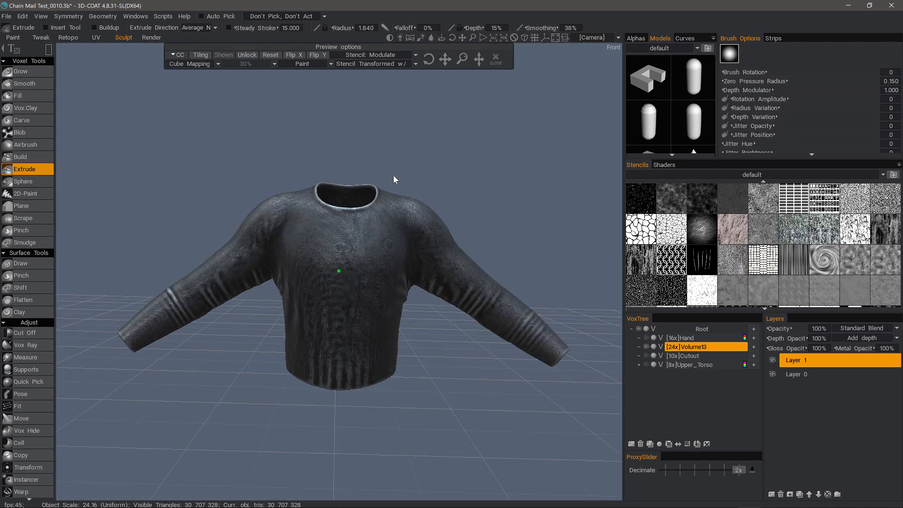
{"action": "right_click", "coordinate": [339, 272]}
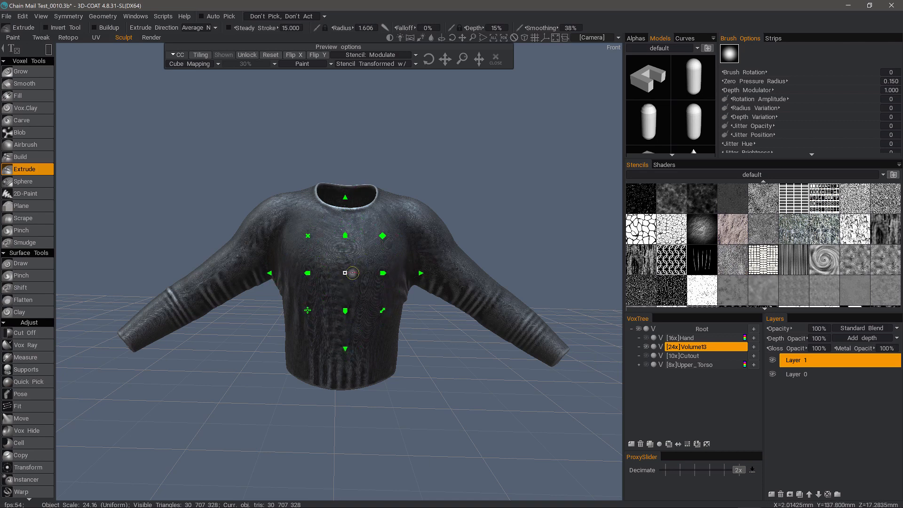
{"action": "left_click_drag", "start_coordinate": [383, 236], "coordinate": [383, 275]}
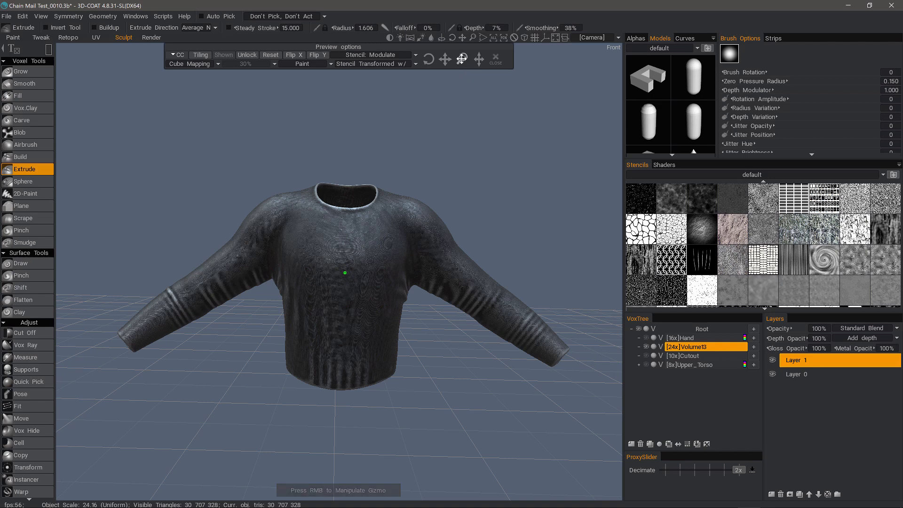
Step: Scale the stencil down to small links and extrude the pattern over the whole shirt
{"action": "left_click_drag", "start_coordinate": [462, 58], "coordinate": [679, 81]}
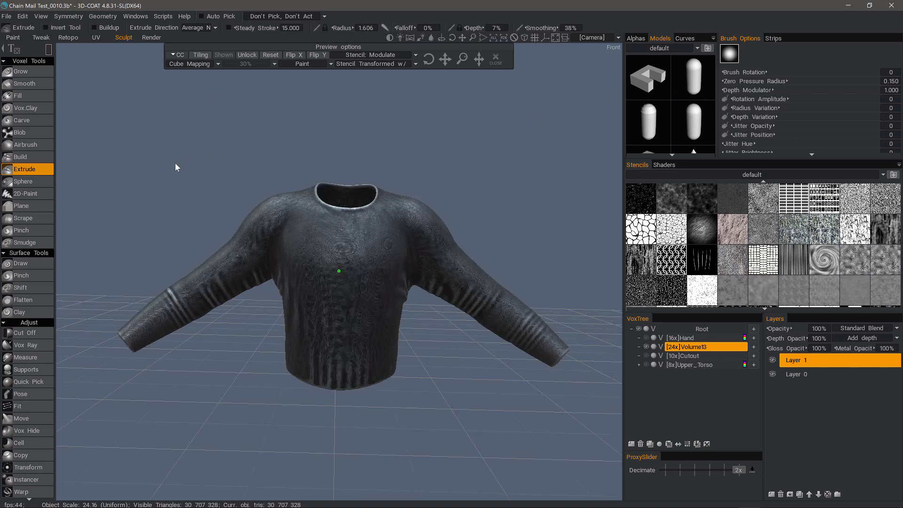
{"action": "right_click_drag", "start_coordinate": [175, 163], "coordinate": [177, 170]}
{"action": "left_click_drag", "start_coordinate": [177, 170], "coordinate": [160, 161]}
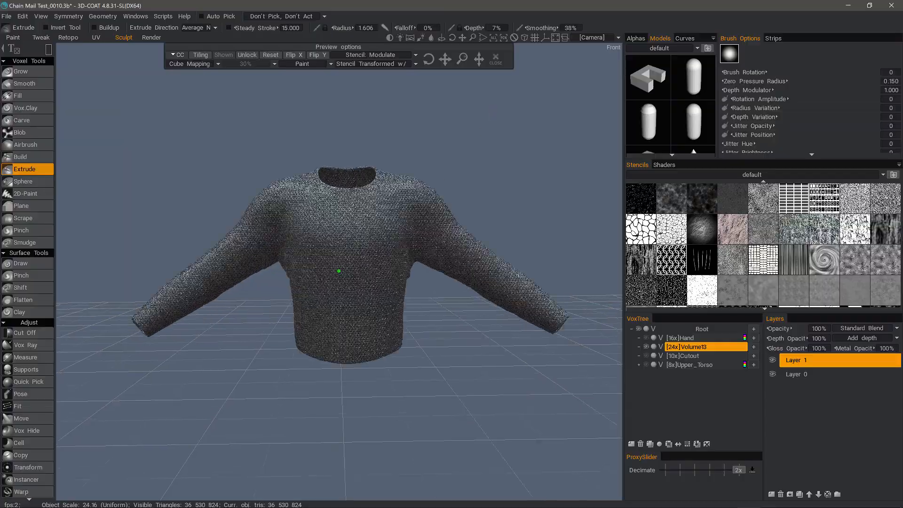
Step: Examine the 7% chain mail relief up close on the shirt's front, back and shoulders
{"action": "scroll", "coordinate": [339, 282], "scroll_direction": "up", "scroll_amount": 5}
{"action": "scroll", "coordinate": [338, 271], "scroll_direction": "down", "scroll_amount": 6}
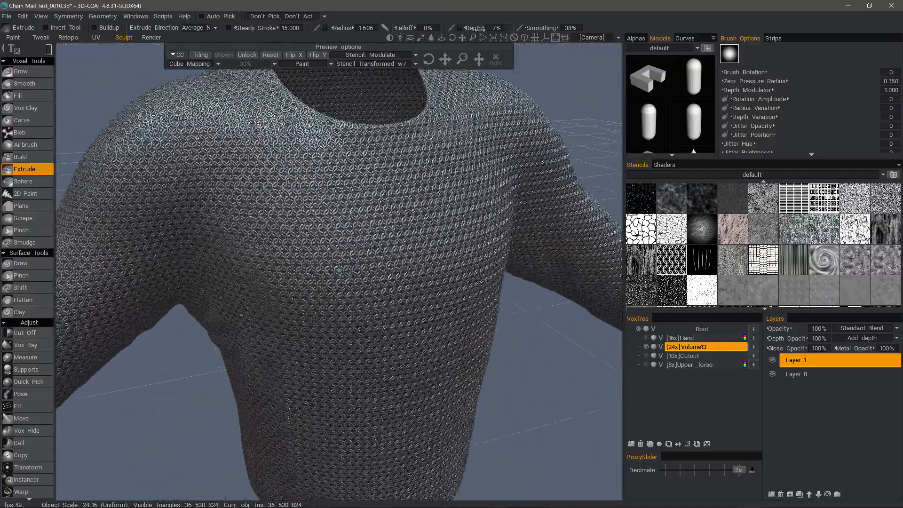
{"action": "left_click_drag", "start_coordinate": [478, 30], "coordinate": [463, 63], "text": "alt"}
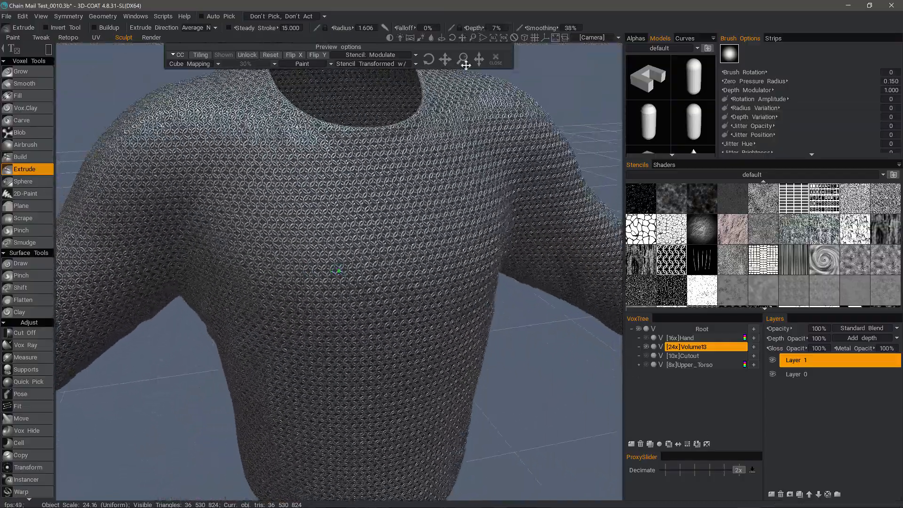
{"action": "mouse_move", "coordinate": [146, 226]}
{"action": "left_mouse_down", "text": "alt"}
{"action": "mouse_move", "coordinate": [339, 256]}
{"action": "mouse_move", "coordinate": [467, 202]}
{"action": "mouse_move", "coordinate": [433, 151]}
{"action": "mouse_move", "coordinate": [483, 201]}
{"action": "mouse_move", "coordinate": [483, 171]}
{"action": "mouse_move", "coordinate": [387, 198]}
{"action": "left_mouse_up", "text": "alt"}
{"action": "scroll", "coordinate": [416, 243], "scroll_direction": "up", "scroll_amount": 6}
{"action": "scroll", "coordinate": [423, 251], "scroll_direction": "down", "scroll_amount": 3}
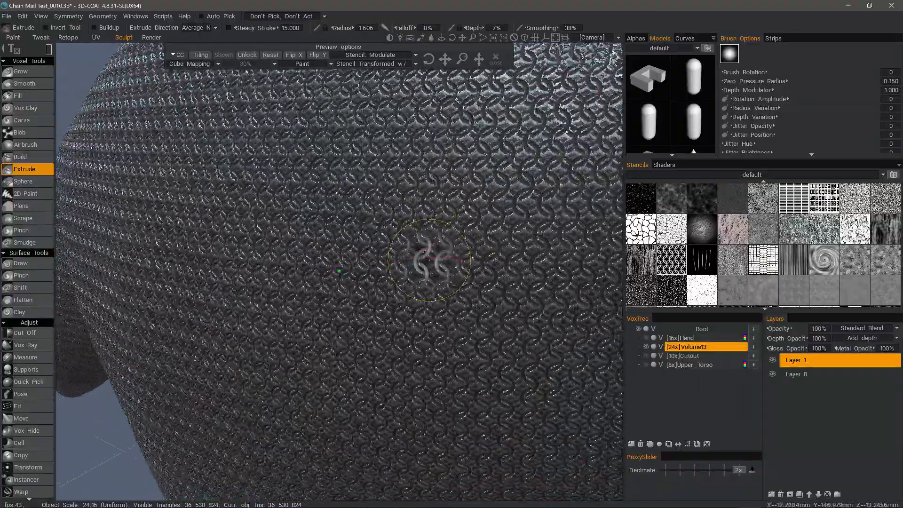
{"action": "mouse_move", "coordinate": [430, 258]}
{"action": "left_mouse_down", "text": "alt"}
{"action": "mouse_move", "coordinate": [429, 221]}
{"action": "mouse_move", "coordinate": [381, 201]}
{"action": "mouse_move", "coordinate": [403, 201]}
{"action": "mouse_move", "coordinate": [228, 202]}
{"action": "mouse_move", "coordinate": [263, 277]}
{"action": "left_mouse_up", "text": "alt"}
{"action": "mouse_move", "coordinate": [289, 301]}
{"action": "middle_mouse_down", "text": "alt"}
{"action": "mouse_move", "coordinate": [320, 308]}
{"action": "mouse_move", "coordinate": [320, 294]}
{"action": "middle_mouse_up", "text": "alt"}
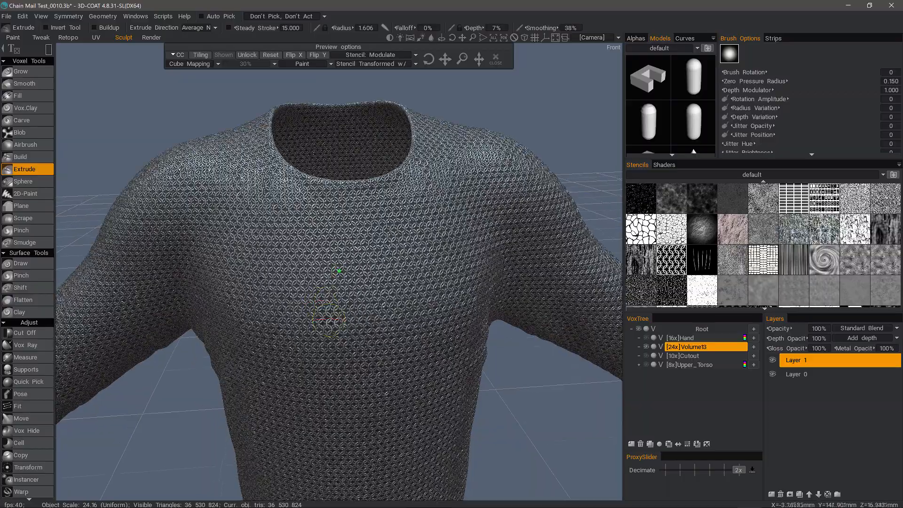
{"action": "left_click_drag", "start_coordinate": [274, 152], "coordinate": [309, 264], "text": "alt"}
{"action": "right_click_drag", "start_coordinate": [309, 265], "coordinate": [306, 183], "text": "alt"}
{"action": "left_click_drag", "start_coordinate": [306, 184], "coordinate": [350, 201], "text": "alt"}
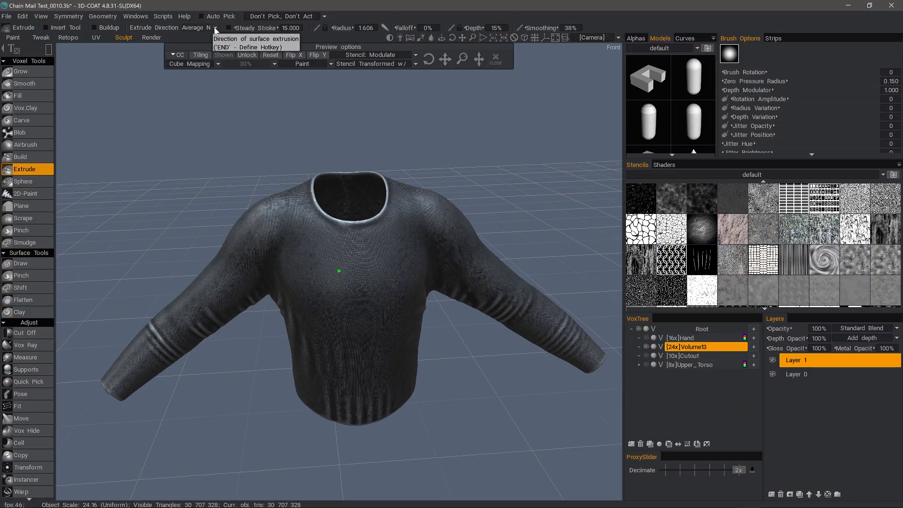
Step: Set the extrude direction to Vertex Normal and extrude the chain mail stencil over the whole shirt at 15% depth
{"action": "left_click", "coordinate": [194, 28]}
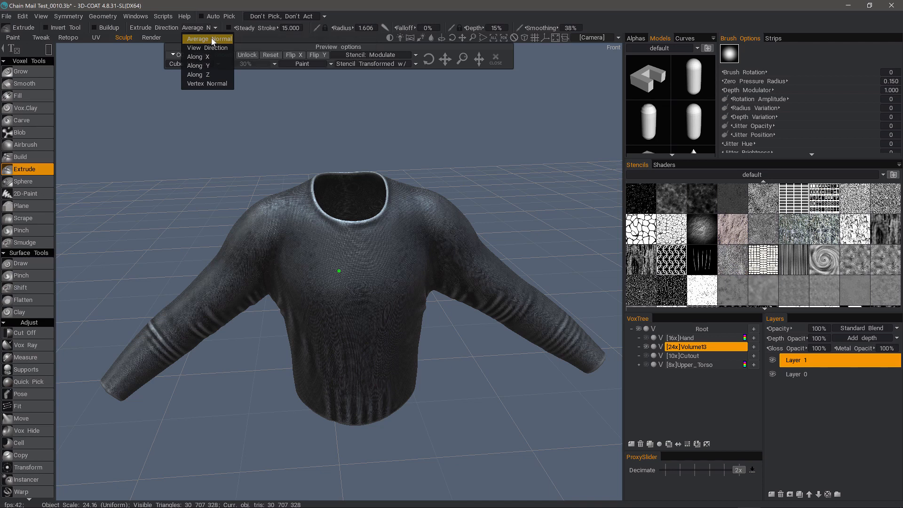
{"action": "left_click", "coordinate": [200, 84]}
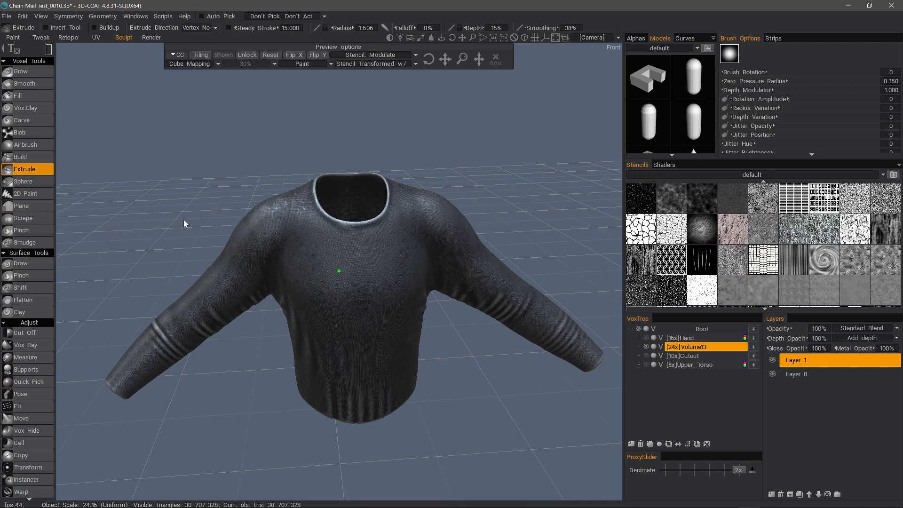
{"action": "right_click_drag", "start_coordinate": [188, 222], "coordinate": [190, 209]}
{"action": "left_click_drag", "start_coordinate": [190, 208], "coordinate": [171, 176]}
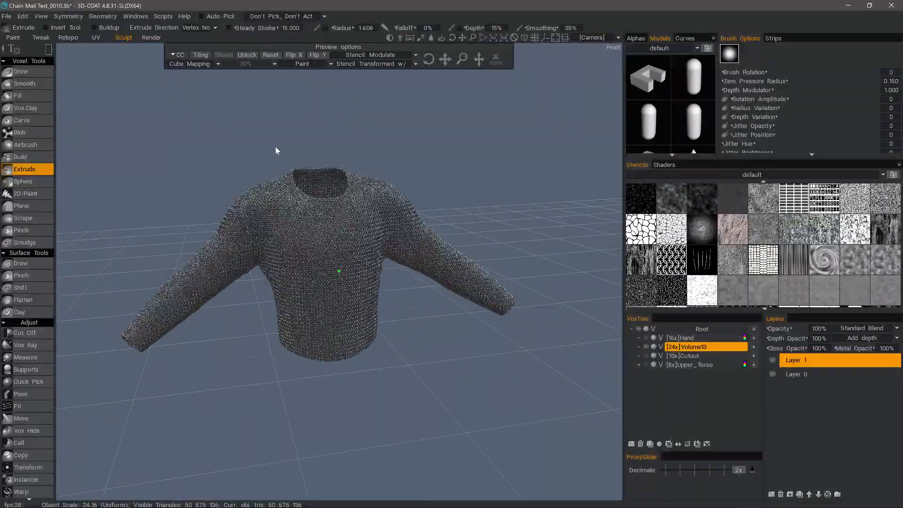
Step: Examine the 15% chain mail extrusion up close and from all around the shirt
{"action": "left_click_drag", "start_coordinate": [275, 148], "coordinate": [326, 189]}
{"action": "right_click_drag", "start_coordinate": [325, 189], "coordinate": [354, 218]}
{"action": "left_click_drag", "start_coordinate": [354, 218], "coordinate": [351, 221]}
{"action": "middle_click_drag", "start_coordinate": [350, 221], "coordinate": [354, 250]}
{"action": "mouse_move", "coordinate": [355, 250]}
{"action": "left_mouse_down"}
{"action": "mouse_move", "coordinate": [409, 284]}
{"action": "mouse_move", "coordinate": [401, 298]}
{"action": "left_mouse_up"}
{"action": "scroll", "coordinate": [401, 297], "scroll_direction": "up", "scroll_amount": 7}
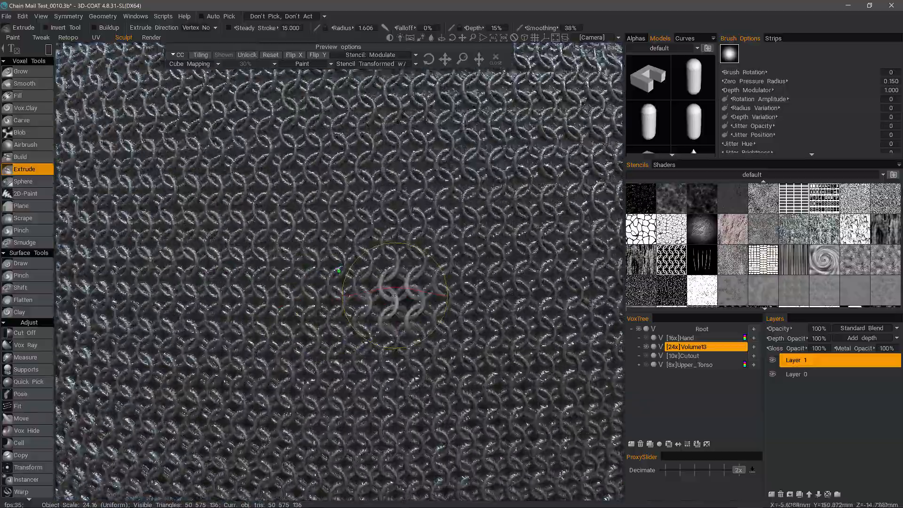
{"action": "right_click_drag", "start_coordinate": [369, 299], "coordinate": [371, 177], "text": "alt"}
{"action": "left_click_drag", "start_coordinate": [370, 178], "coordinate": [308, 282], "text": "alt"}
{"action": "scroll", "coordinate": [364, 246], "scroll_direction": "down", "scroll_amount": 8}
{"action": "middle_click_drag", "start_coordinate": [310, 329], "coordinate": [326, 262], "text": "alt"}
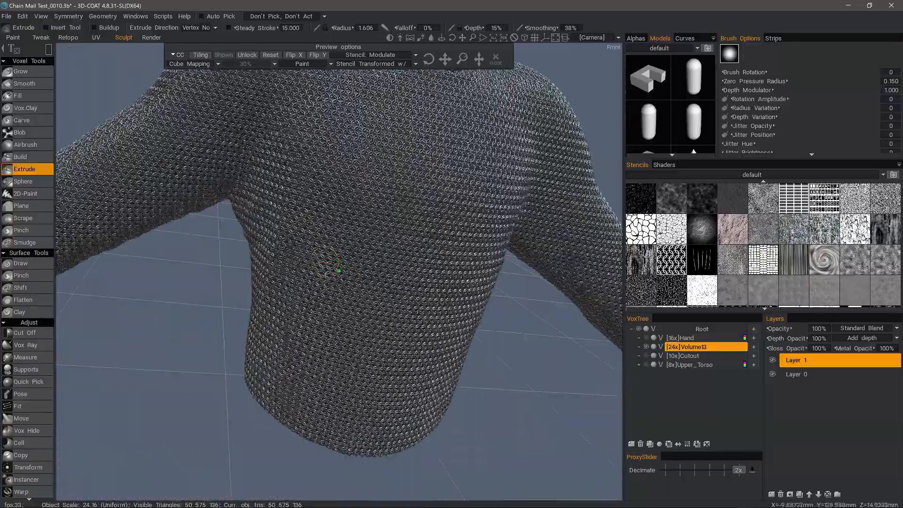
{"action": "left_click_drag", "start_coordinate": [325, 262], "coordinate": [301, 263], "text": "alt"}
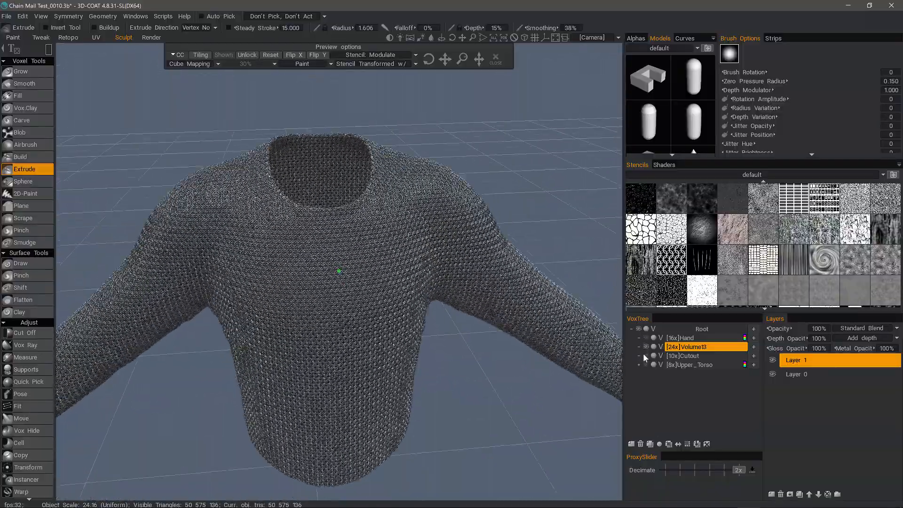
Step: Show the Cutout volume inside the chain mail shirt and extrude the whole volume by 0.3
{"action": "left_click_drag", "start_coordinate": [376, 331], "coordinate": [418, 287], "text": "alt"}
{"action": "scroll", "coordinate": [419, 287], "scroll_direction": "up", "scroll_amount": 3}
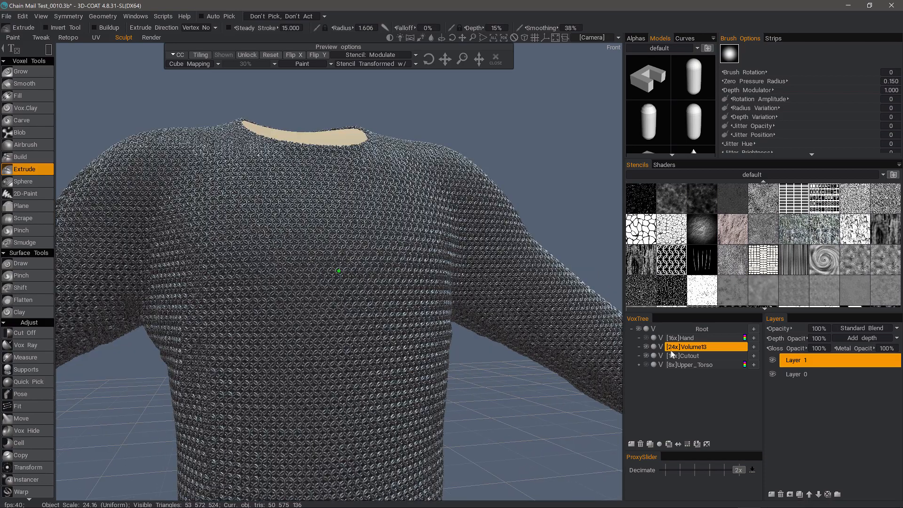
{"action": "right_click", "coordinate": [691, 358]}
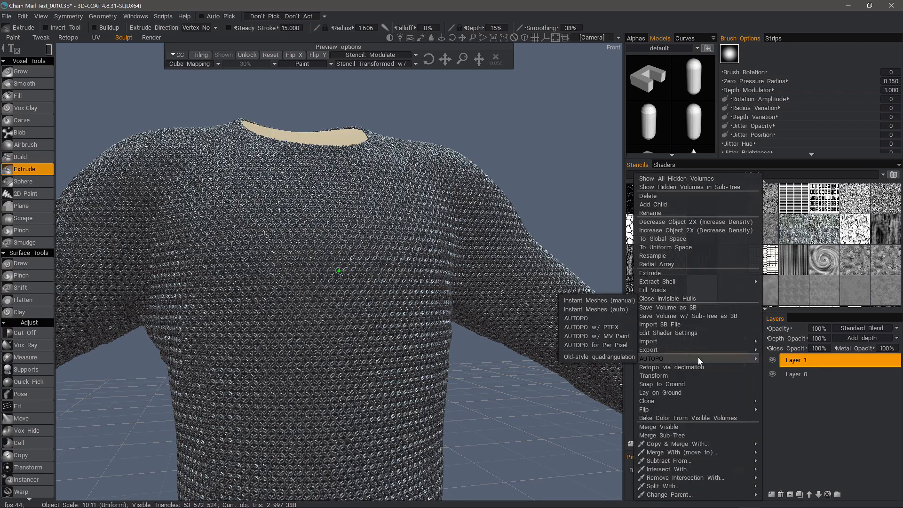
{"action": "left_click", "coordinate": [655, 274]}
{"action": "left_click", "coordinate": [445, 268]}
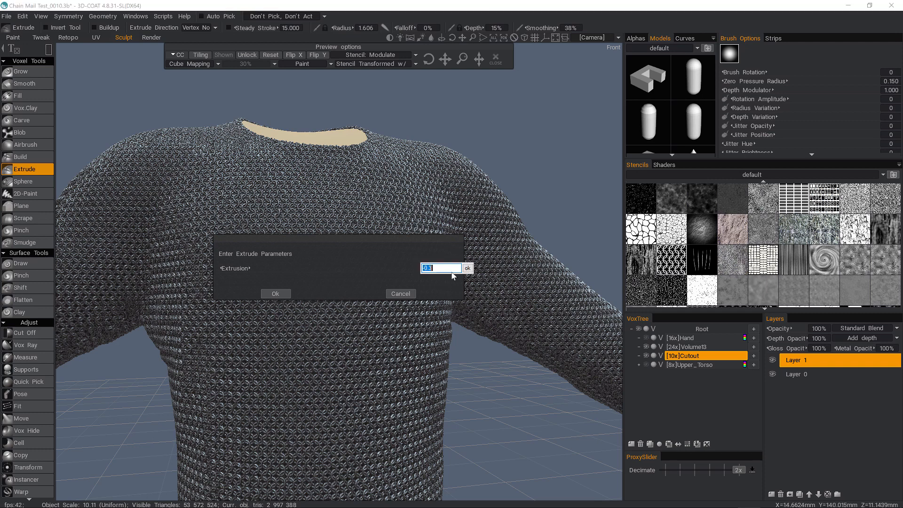
{"action": "type", "text": ".3"}
{"action": "key", "text": "Return"}
{"action": "left_click", "coordinate": [282, 294]}
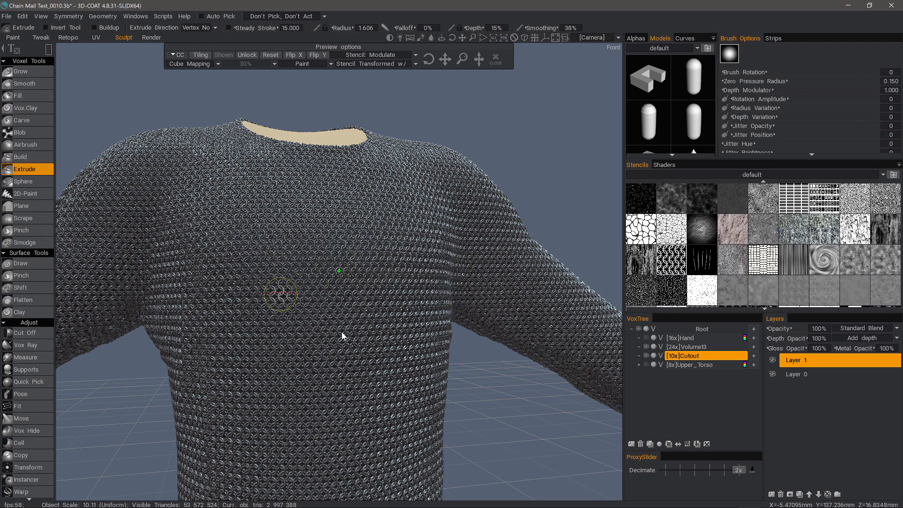
{"action": "scroll", "coordinate": [690, 368], "scroll_direction": "up", "scroll_amount": 5}
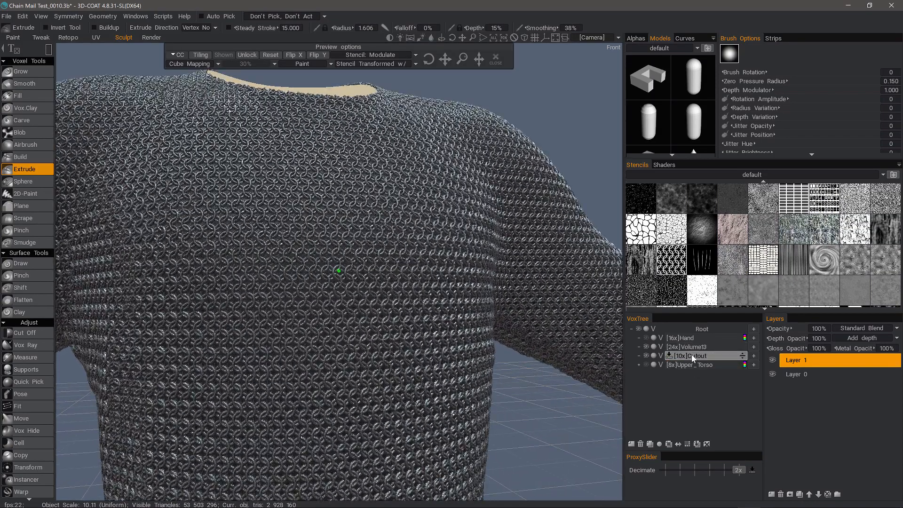
Step: Extrude the whole Cutout volume by 0.1 so it rises further through the gaps in the chain mail
{"action": "right_click", "coordinate": [692, 356]}
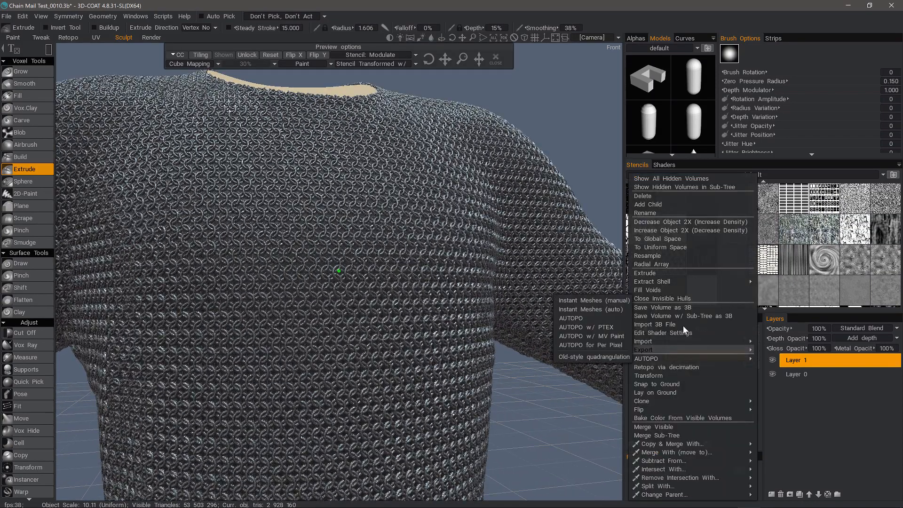
{"action": "left_click", "coordinate": [653, 274]}
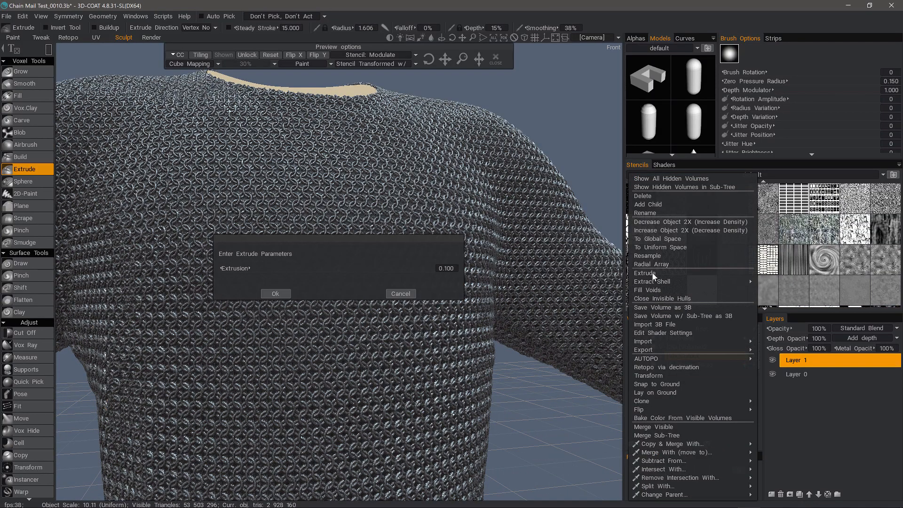
{"action": "left_click", "coordinate": [274, 294]}
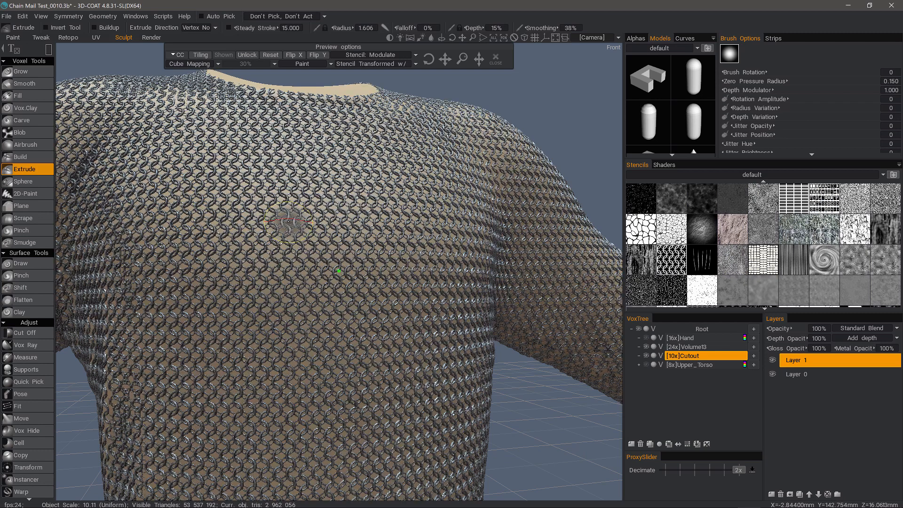
{"action": "left_click_drag", "start_coordinate": [360, 371], "coordinate": [366, 311], "text": "alt"}
{"action": "scroll", "coordinate": [367, 347], "scroll_direction": "down", "scroll_amount": 4}
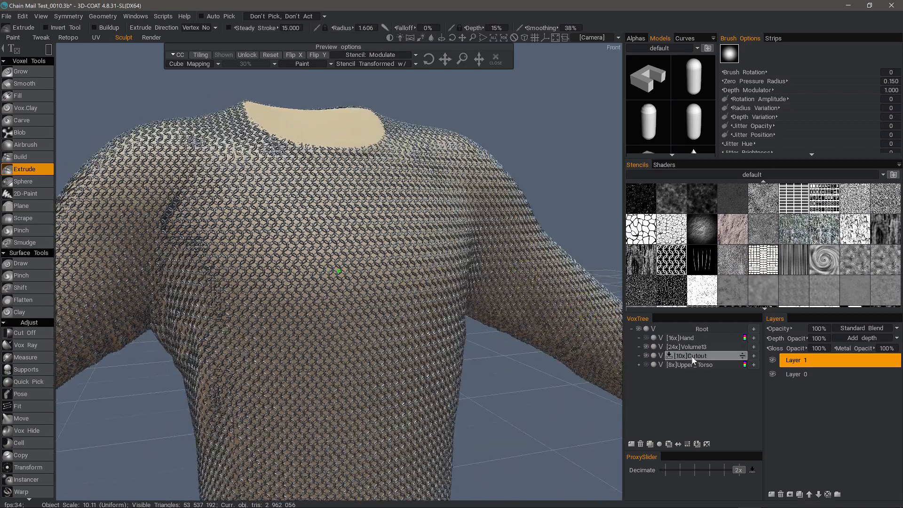
Step: Extrude the whole Cutout volume by -0.05 to pull its surface slightly back inside the chain mail
{"action": "right_click", "coordinate": [693, 359]}
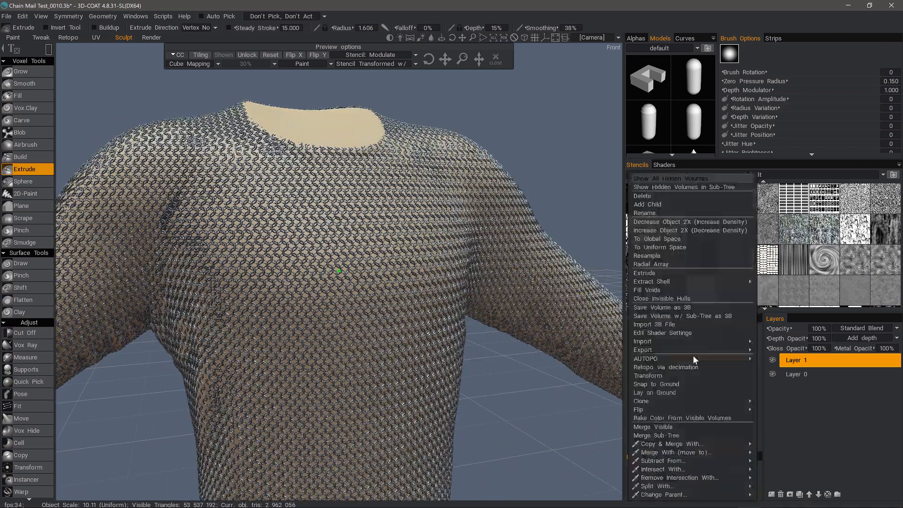
{"action": "left_click", "coordinate": [657, 273]}
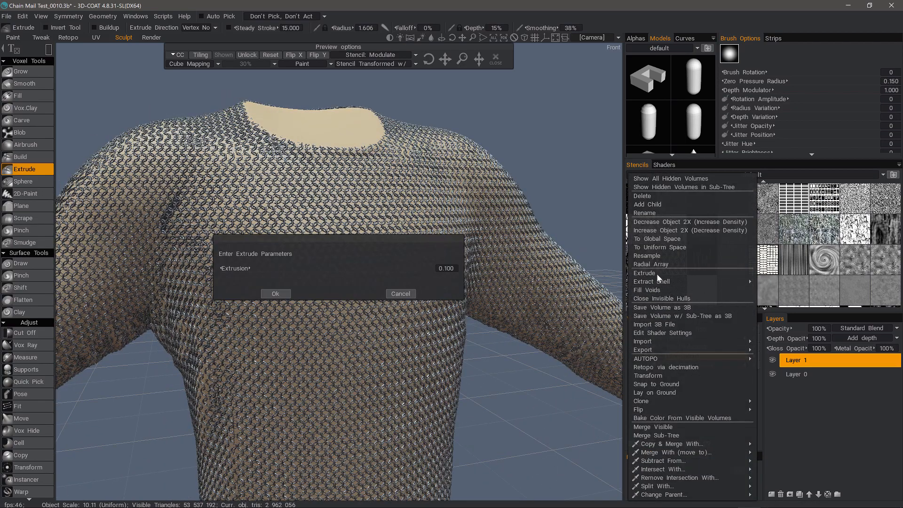
{"action": "left_click", "coordinate": [447, 269]}
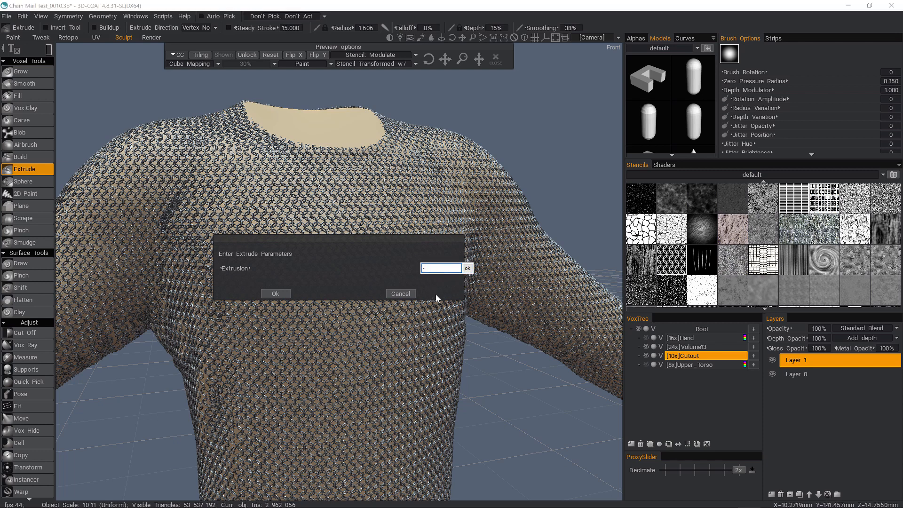
{"action": "type", "text": "-.05"}
{"action": "left_click", "coordinate": [467, 268]}
{"action": "left_click", "coordinate": [275, 294]}
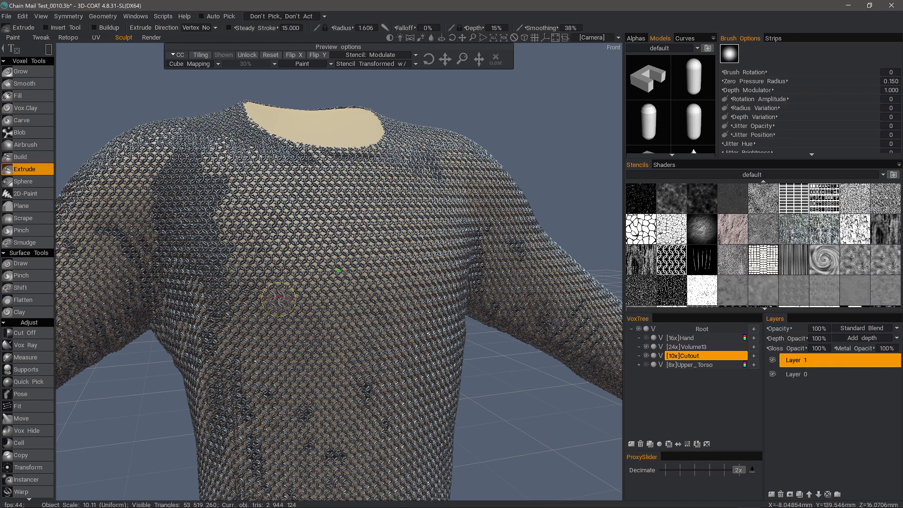
Step: Subtract the Cutout volume from the Volume13 chain mail shirt, leaving only the linked rings
{"action": "scroll", "coordinate": [329, 302], "scroll_direction": "up", "scroll_amount": 10}
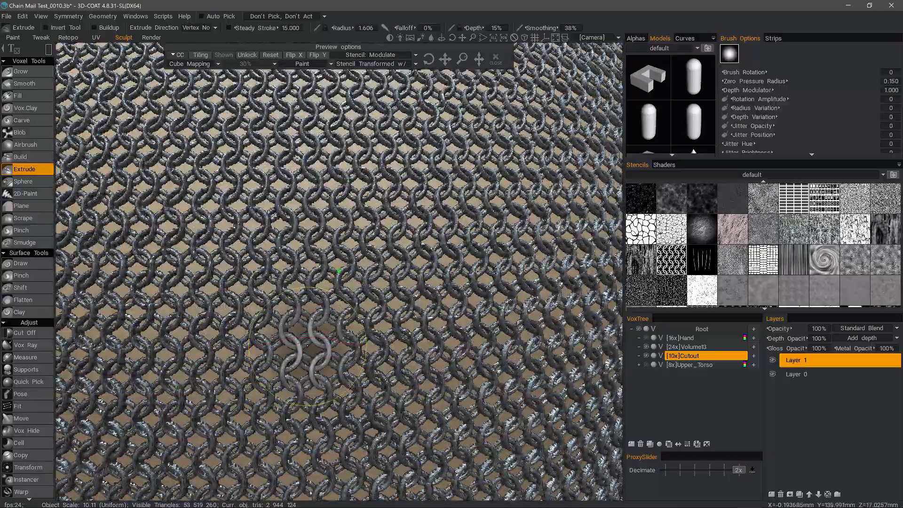
{"action": "mouse_move", "coordinate": [304, 324]}
{"action": "left_mouse_down", "text": "alt"}
{"action": "mouse_move", "coordinate": [309, 232]}
{"action": "mouse_move", "coordinate": [328, 192]}
{"action": "mouse_move", "coordinate": [326, 241]}
{"action": "mouse_move", "coordinate": [393, 208]}
{"action": "left_mouse_up", "text": "alt"}
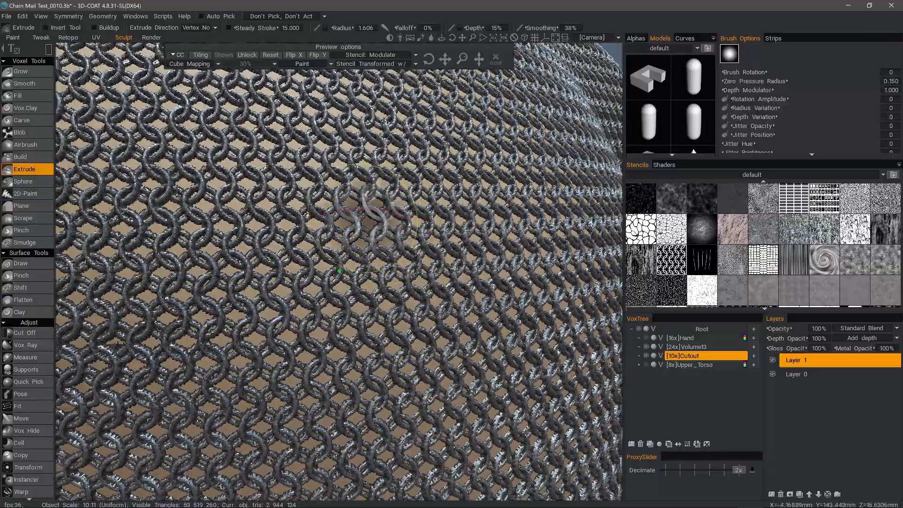
{"action": "right_click_drag", "start_coordinate": [349, 214], "coordinate": [325, 384], "text": "alt"}
{"action": "scroll", "coordinate": [325, 383], "scroll_direction": "up", "scroll_amount": 10}
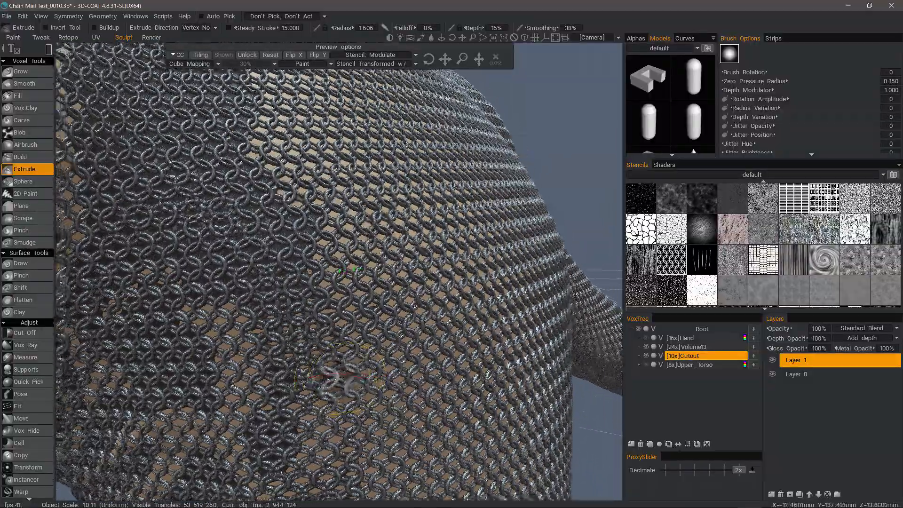
{"action": "mouse_move", "coordinate": [332, 379]}
{"action": "left_mouse_down", "text": "alt"}
{"action": "mouse_move", "coordinate": [350, 379]}
{"action": "mouse_move", "coordinate": [353, 362]}
{"action": "mouse_move", "coordinate": [411, 323]}
{"action": "left_mouse_up", "text": "alt"}
{"action": "scroll", "coordinate": [412, 322], "scroll_direction": "down", "scroll_amount": 10}
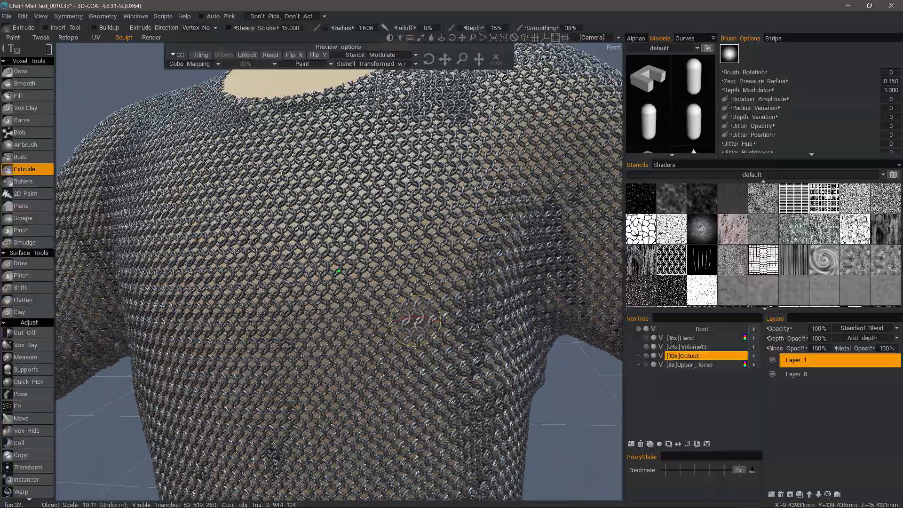
{"action": "scroll", "coordinate": [339, 271], "scroll_direction": "down", "scroll_amount": 5}
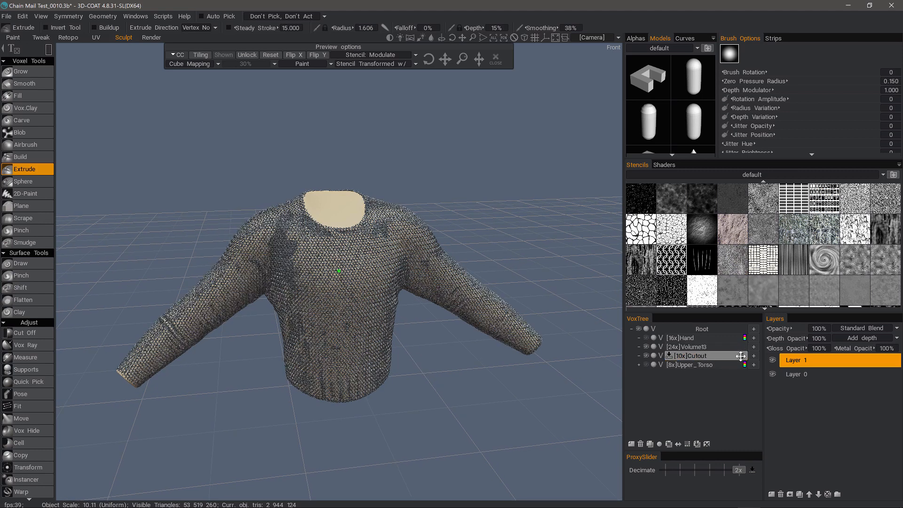
{"action": "key", "text": "ctrl"}
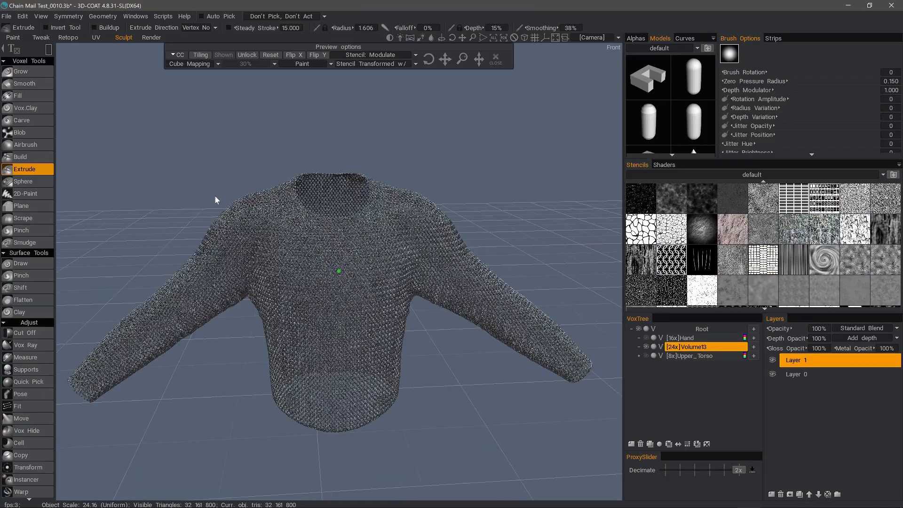
Step: Examine the cut-out chain mail shirt up close and from several sides, checking the rings and the open gaps
{"action": "scroll", "coordinate": [215, 200], "scroll_direction": "up", "scroll_amount": 6}
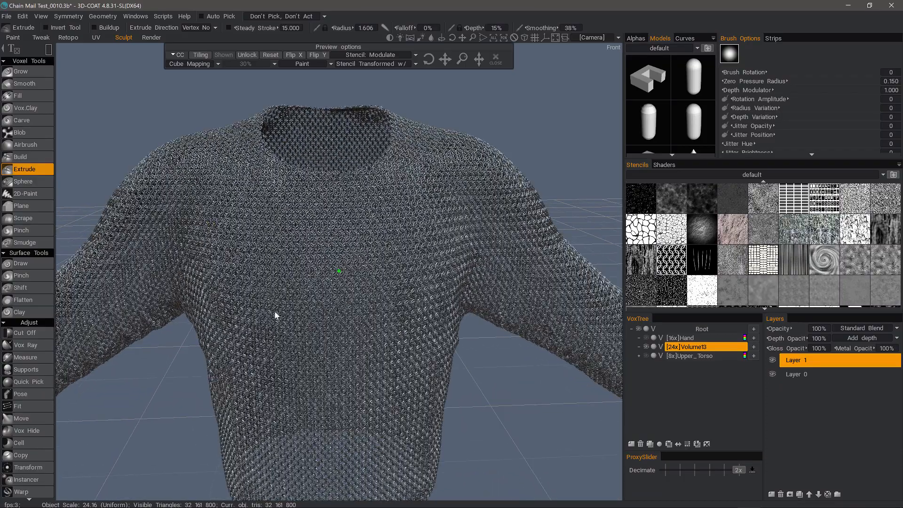
{"action": "scroll", "coordinate": [310, 275], "scroll_direction": "up", "scroll_amount": 8}
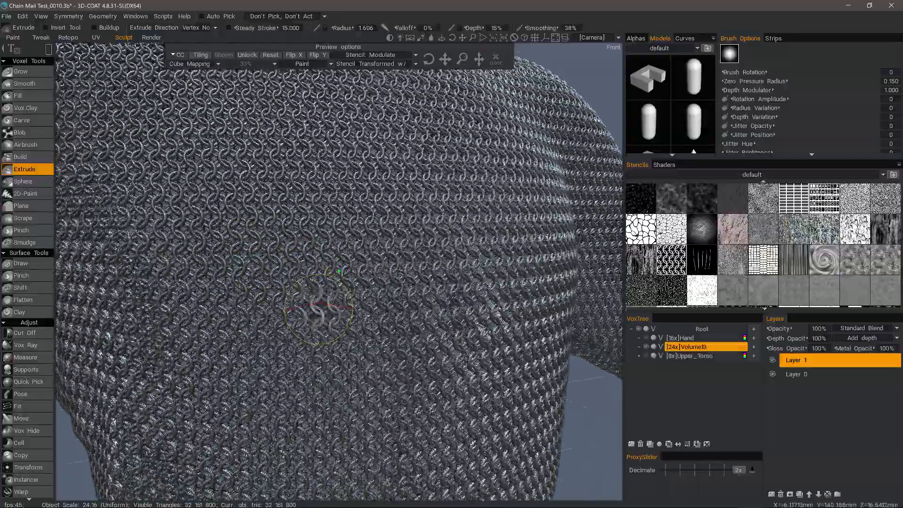
{"action": "left_click_drag", "start_coordinate": [319, 309], "coordinate": [290, 294], "text": "alt"}
{"action": "scroll", "coordinate": [325, 251], "scroll_direction": "down", "scroll_amount": 8}
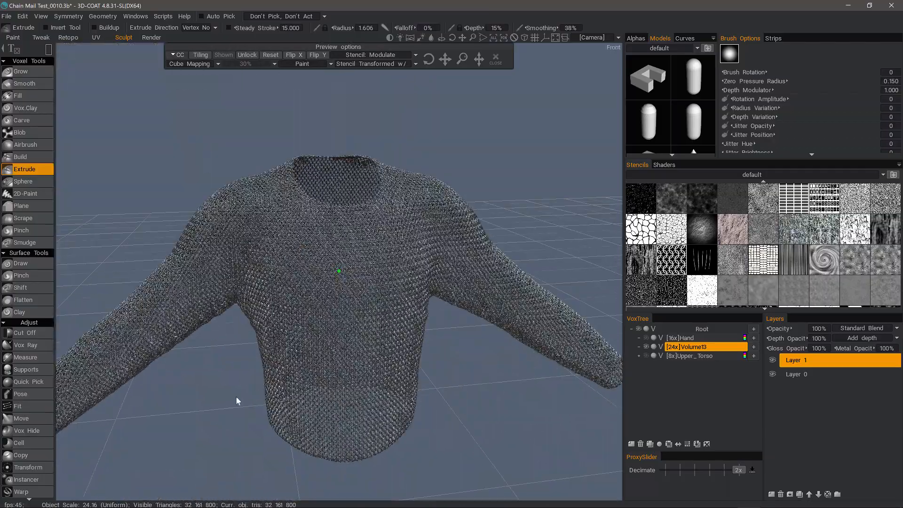
{"action": "left_click_drag", "start_coordinate": [236, 396], "coordinate": [159, 425], "text": "alt"}
{"action": "scroll", "coordinate": [38, 294], "scroll_direction": "down", "scroll_amount": 5}
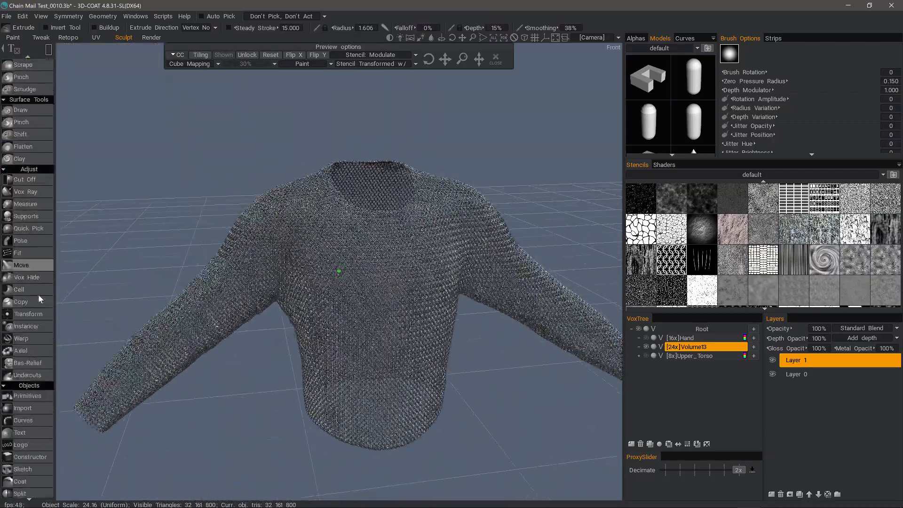
{"action": "scroll", "coordinate": [32, 447], "scroll_direction": "down", "scroll_amount": 5}
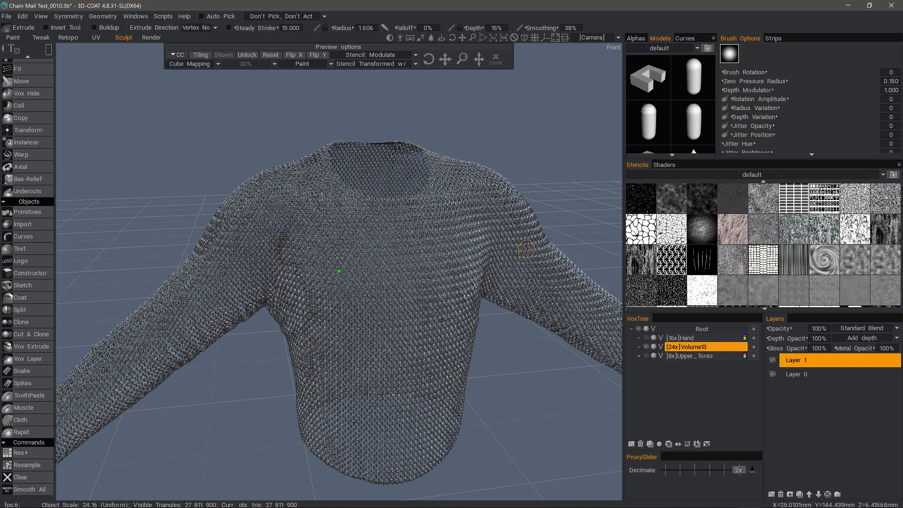
{"action": "right_click_drag", "start_coordinate": [526, 249], "coordinate": [457, 358], "text": "alt"}
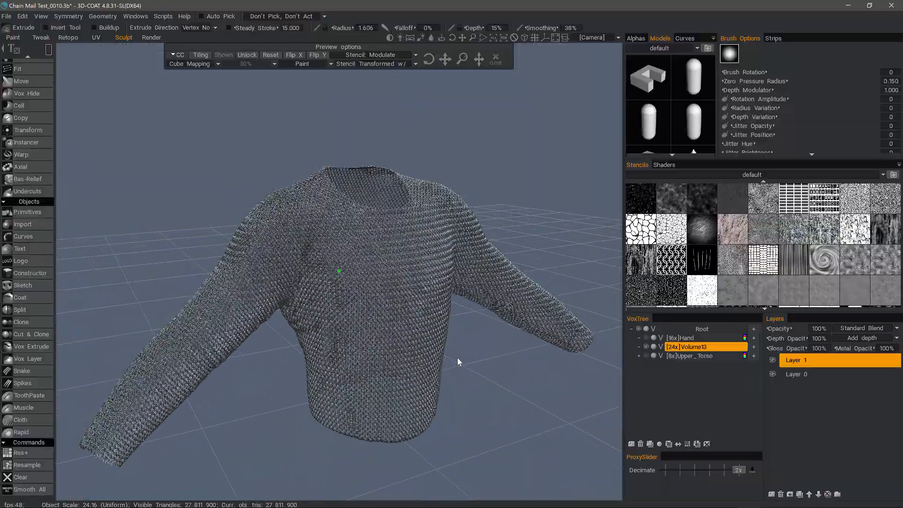
{"action": "left_click_drag", "start_coordinate": [457, 357], "coordinate": [418, 355], "text": "alt"}
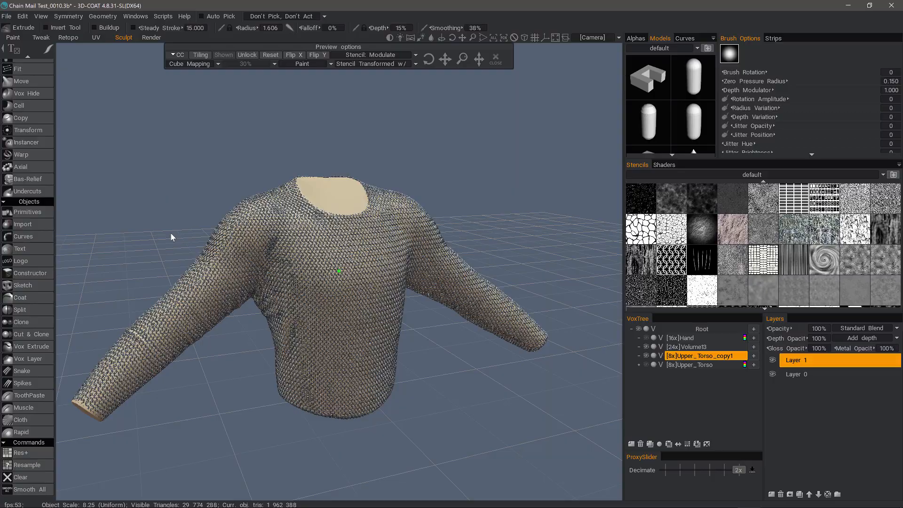
Step: Examine how the chain mail sits over the Upper_Torso_copy1 volume, up close and from several sides
{"action": "left_click_drag", "start_coordinate": [170, 232], "coordinate": [187, 224], "text": "alt"}
{"action": "scroll", "coordinate": [187, 224], "scroll_direction": "up", "scroll_amount": 5}
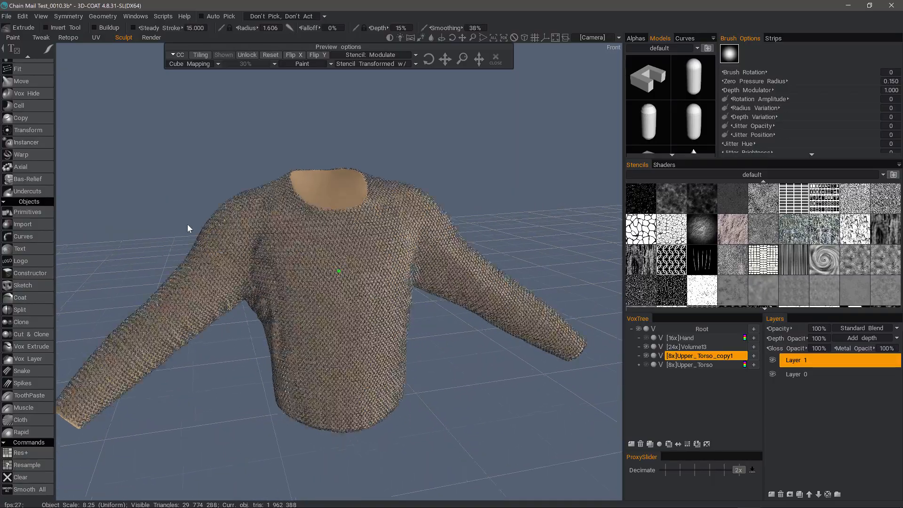
{"action": "left_click_drag", "start_coordinate": [223, 260], "coordinate": [132, 178], "text": "alt"}
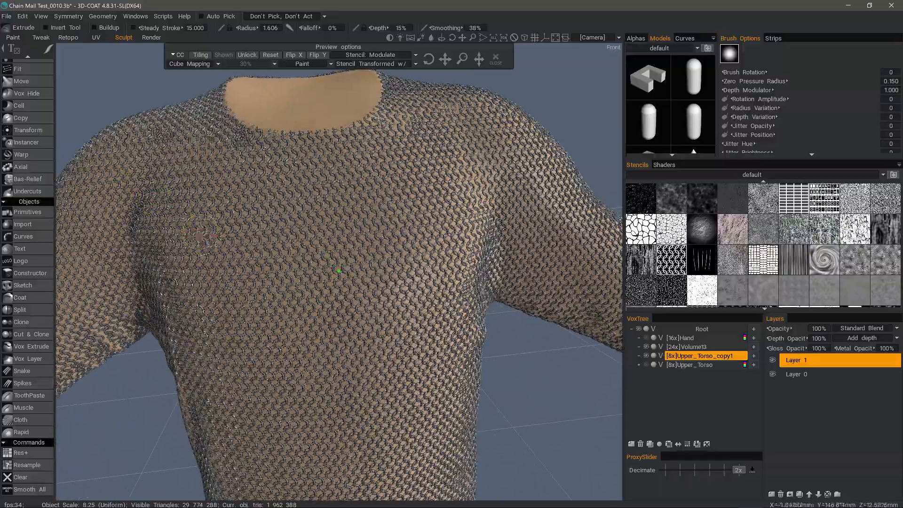
{"action": "right_click_drag", "start_coordinate": [206, 238], "coordinate": [451, 444], "text": "alt"}
{"action": "left_click_drag", "start_coordinate": [386, 455], "coordinate": [343, 377], "text": "alt"}
{"action": "right_click_drag", "start_coordinate": [342, 377], "coordinate": [300, 282], "text": "alt"}
{"action": "left_click_drag", "start_coordinate": [329, 294], "coordinate": [369, 323], "text": "alt"}
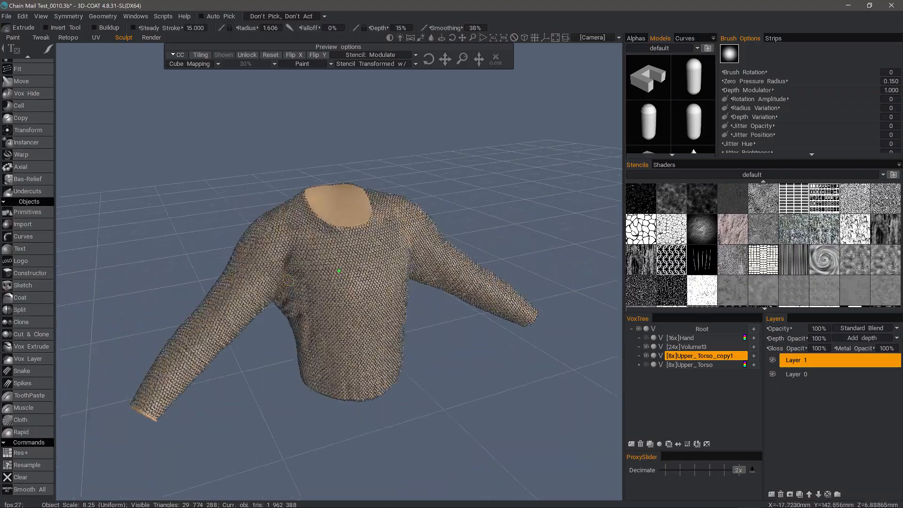
{"action": "left_click_drag", "start_coordinate": [173, 211], "coordinate": [198, 216], "text": "alt"}
{"action": "mouse_move", "coordinate": [198, 215]}
{"action": "right_mouse_down", "text": "alt"}
{"action": "mouse_move", "coordinate": [173, 207]}
{"action": "mouse_move", "coordinate": [191, 176]}
{"action": "right_mouse_up", "text": "alt"}
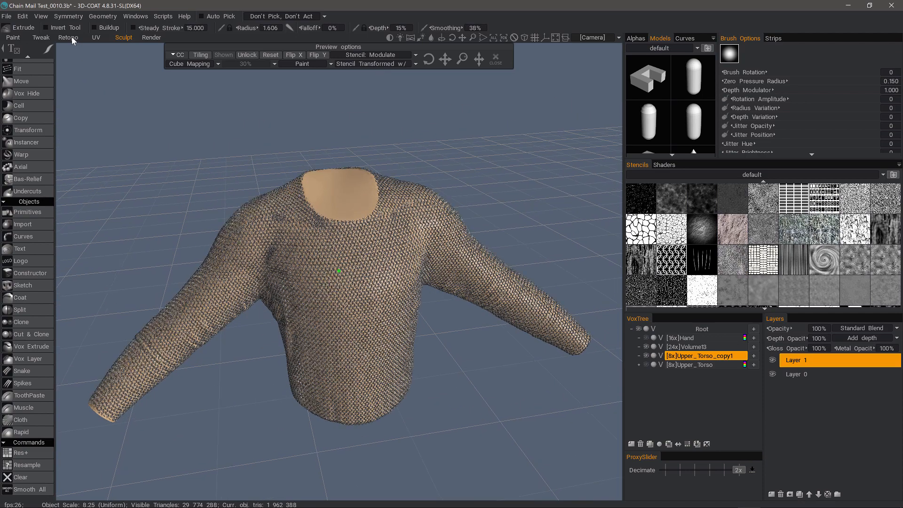
Step: Switch to the Retopo room and view the Upper_Torso_copy1 retopology mesh on the shirt
{"action": "left_click", "coordinate": [71, 37]}
{"action": "left_click_drag", "start_coordinate": [194, 215], "coordinate": [196, 192], "text": "alt"}
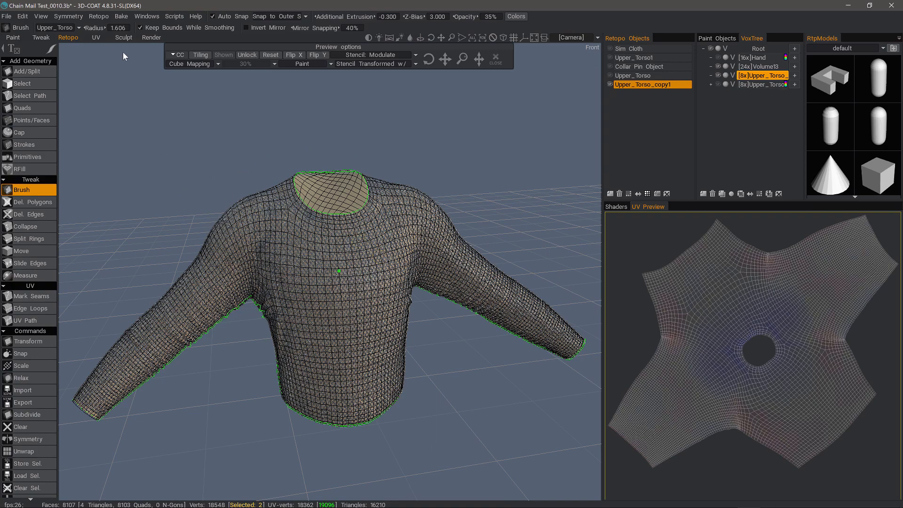